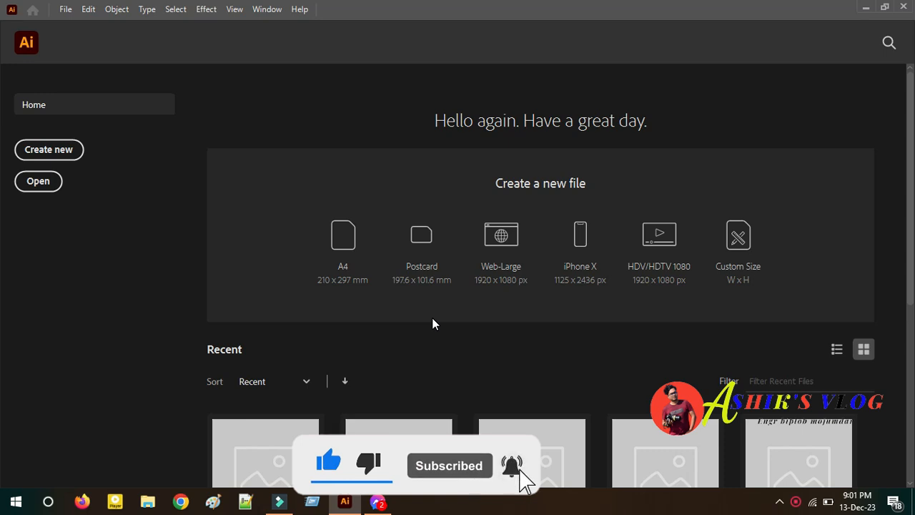
Step: Create a new 1280 x 720 px landscape document in RGB color with one artboard
{"action": "left_click", "coordinate": [56, 153]}
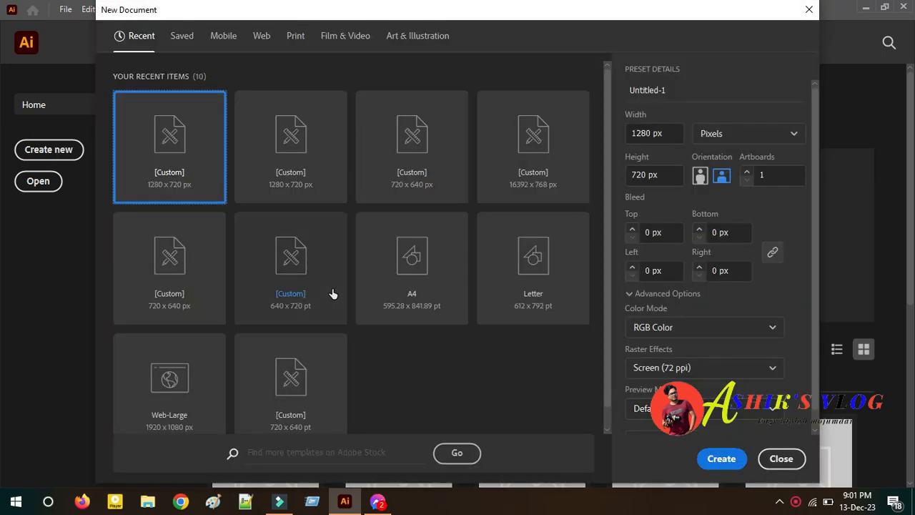
{"action": "left_click", "coordinate": [719, 459]}
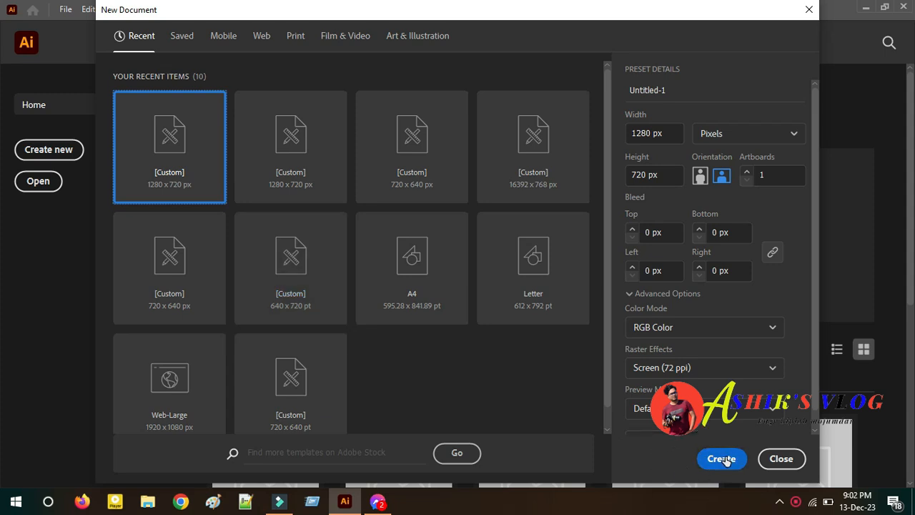
{"action": "left_click", "coordinate": [723, 458]}
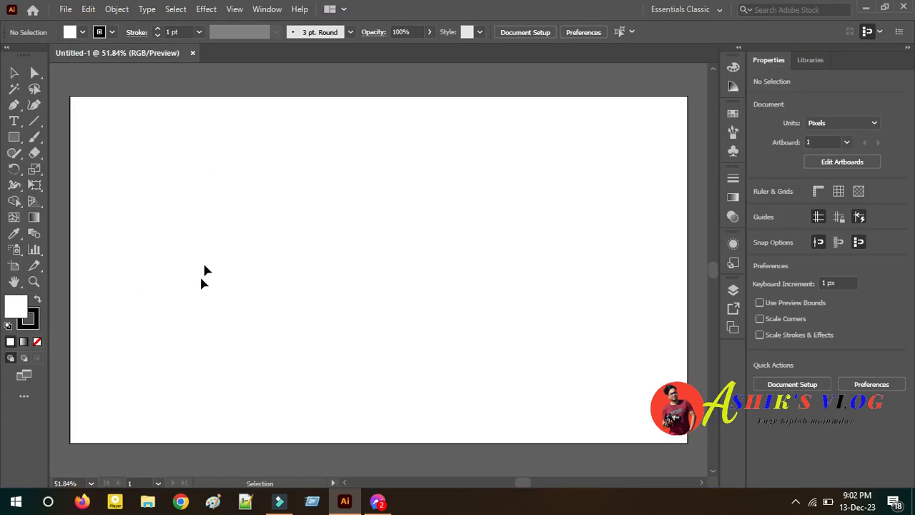
{"action": "left_click", "coordinate": [66, 10]}
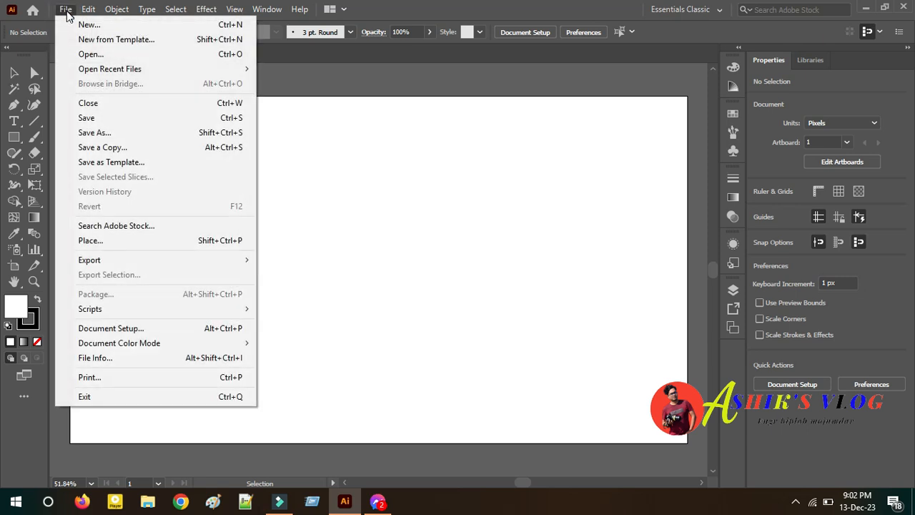
{"action": "left_click", "coordinate": [106, 54]}
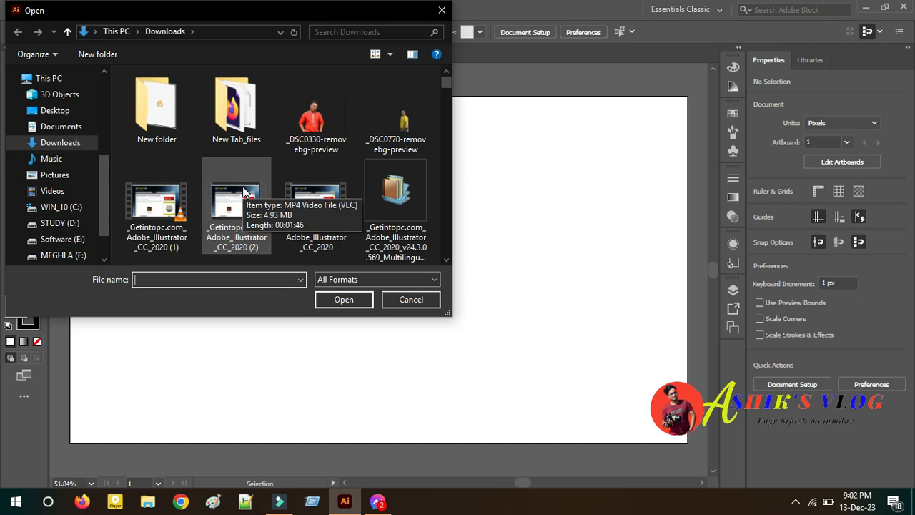
{"action": "scroll", "coordinate": [244, 191], "scroll_direction": "down", "scroll_amount": 5}
{"action": "left_click", "coordinate": [162, 89]}
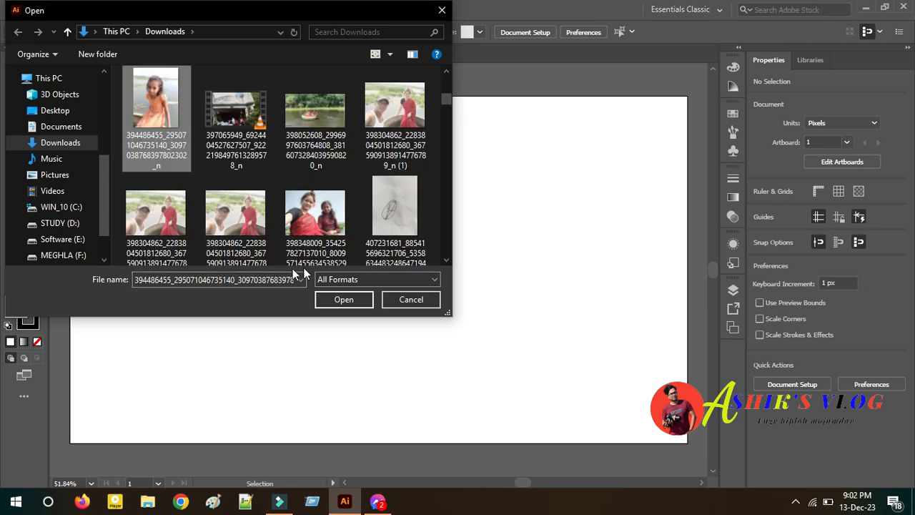
{"action": "left_click", "coordinate": [346, 299]}
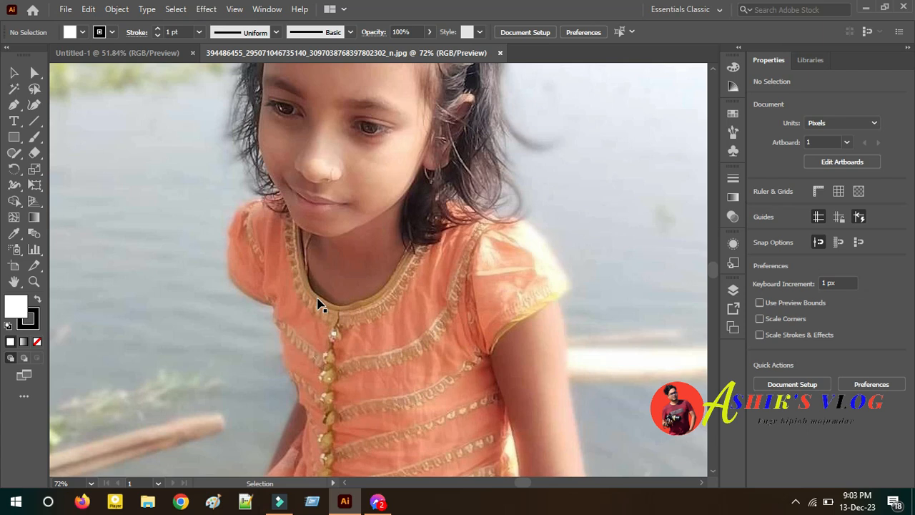
Step: With the Pen tool, start a path at the skirt's lower-left edge and trace the dress outline up to the waist
{"action": "left_click", "coordinate": [14, 105]}
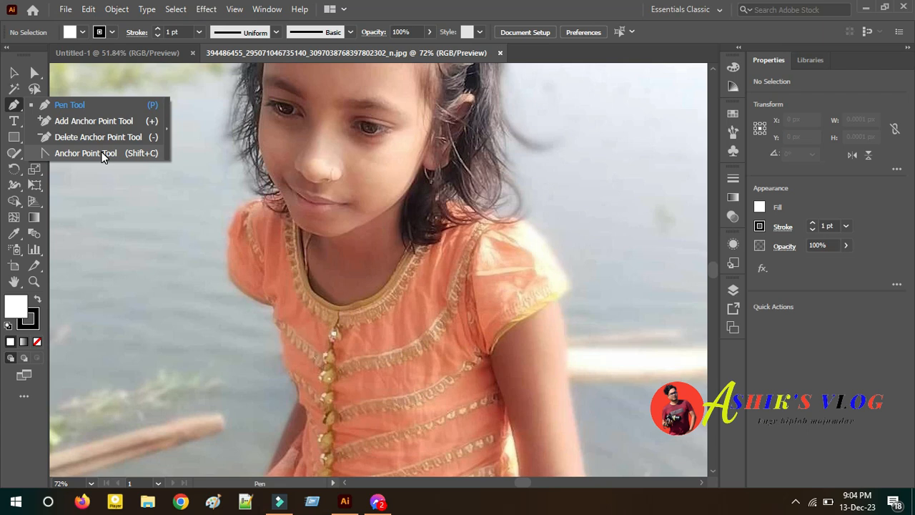
{"action": "left_click", "coordinate": [103, 105]}
{"action": "scroll", "coordinate": [265, 246], "scroll_direction": "down", "scroll_amount": 2}
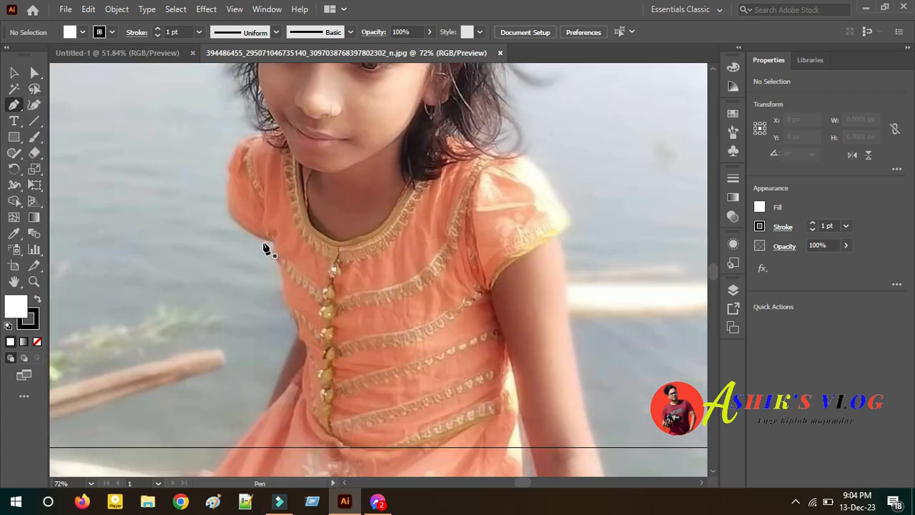
{"action": "scroll", "coordinate": [265, 245], "scroll_direction": "up", "scroll_amount": 2}
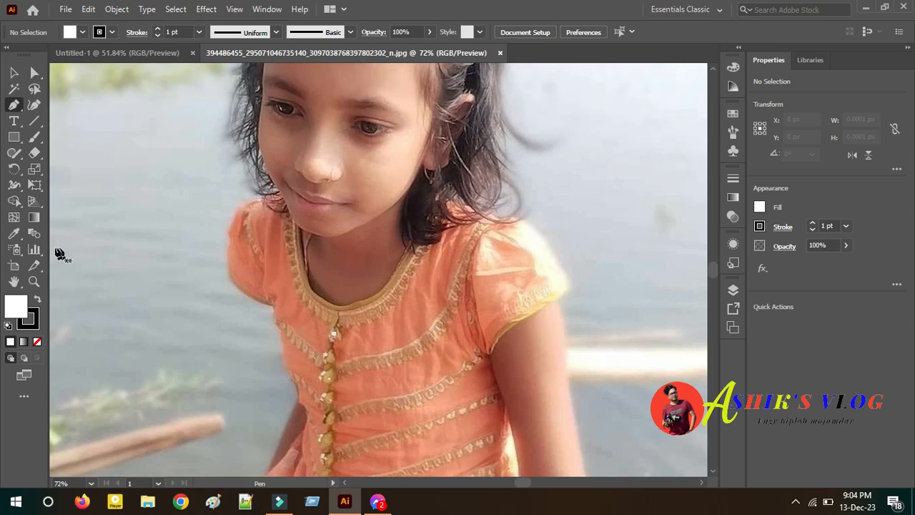
{"action": "left_click", "coordinate": [34, 282]}
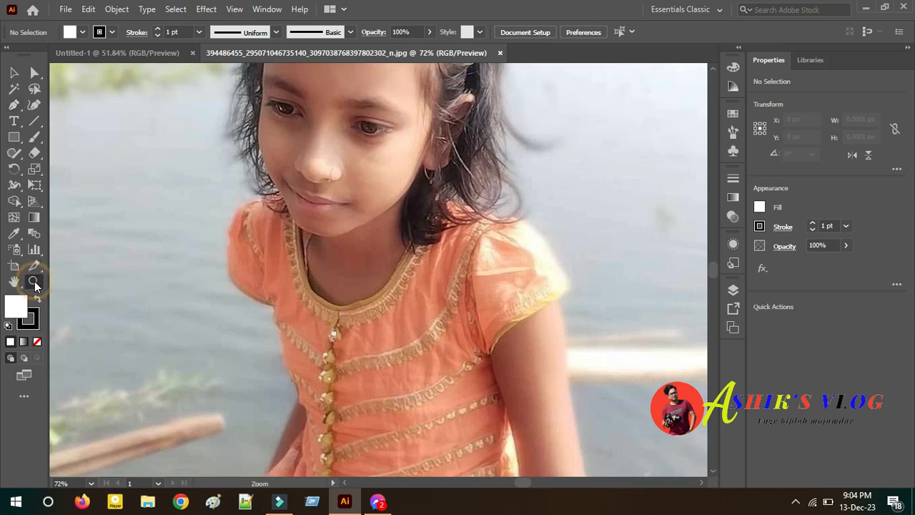
{"action": "left_click", "coordinate": [201, 287], "text": "alt"}
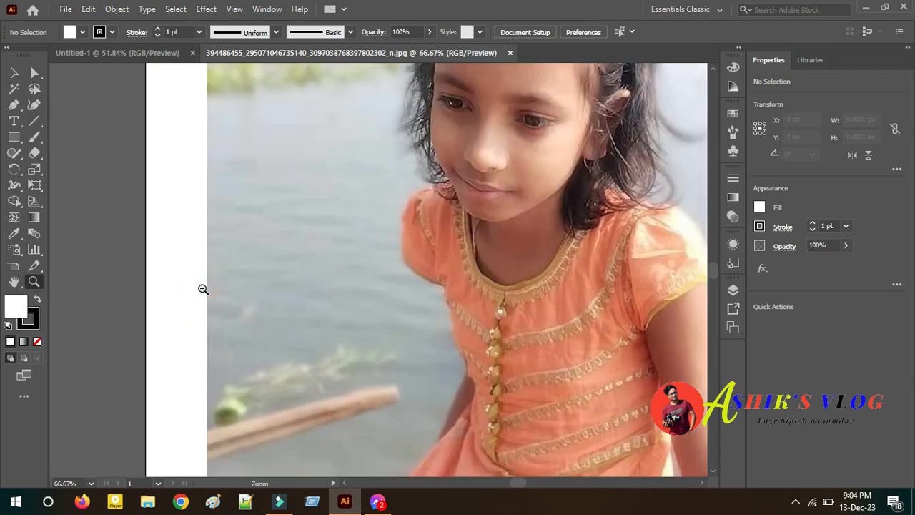
{"action": "left_click", "coordinate": [283, 288], "text": "alt"}
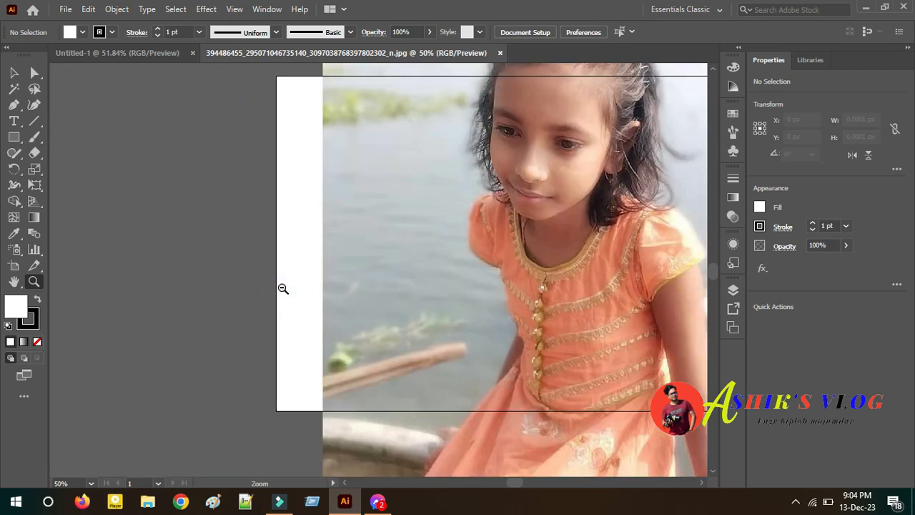
{"action": "left_click", "coordinate": [325, 353], "text": "alt"}
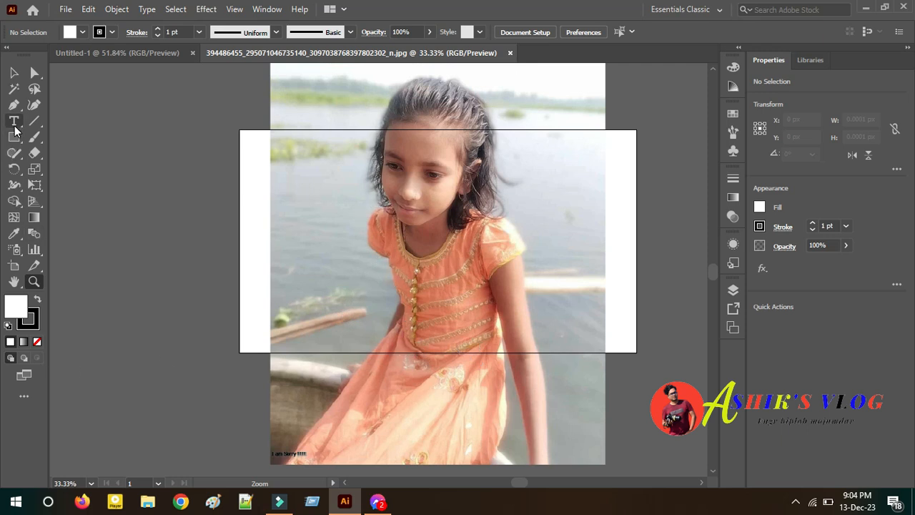
{"action": "left_click", "coordinate": [15, 106]}
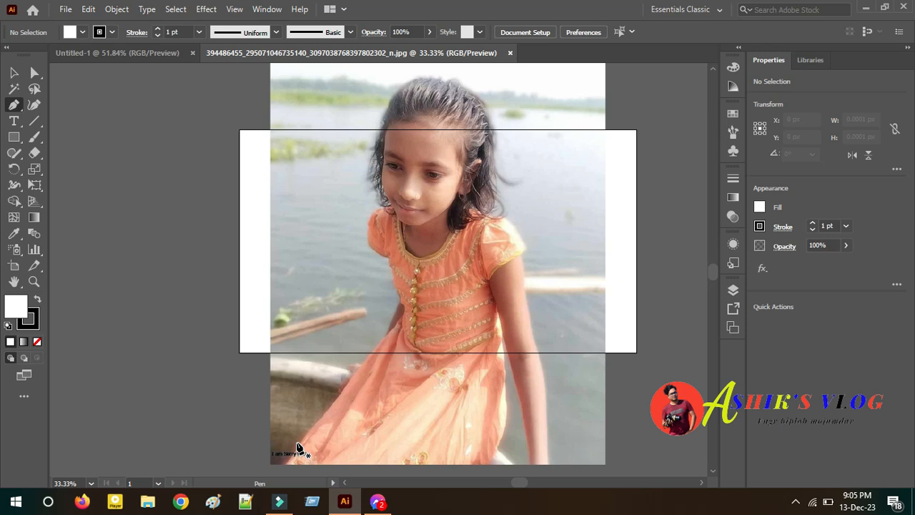
{"action": "left_click_drag", "start_coordinate": [299, 445], "coordinate": [346, 398]}
{"action": "left_click", "coordinate": [346, 384]}
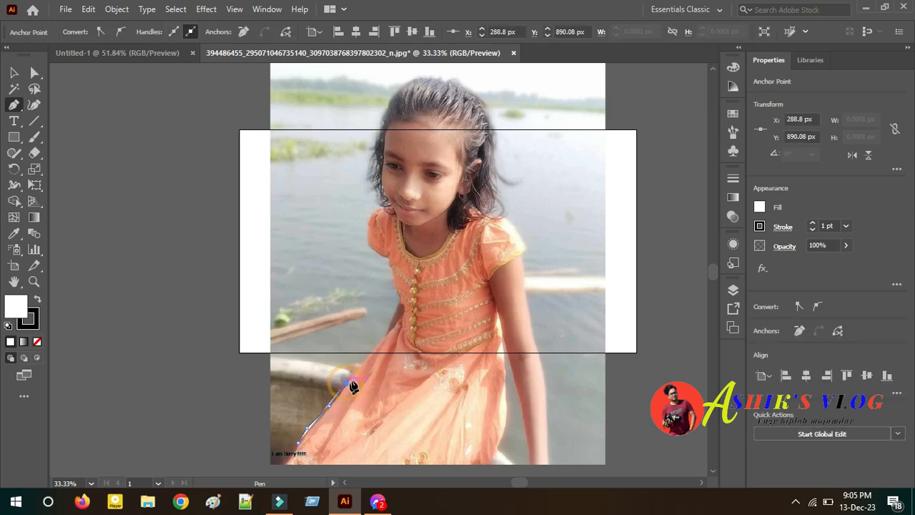
{"action": "left_click", "coordinate": [366, 358]}
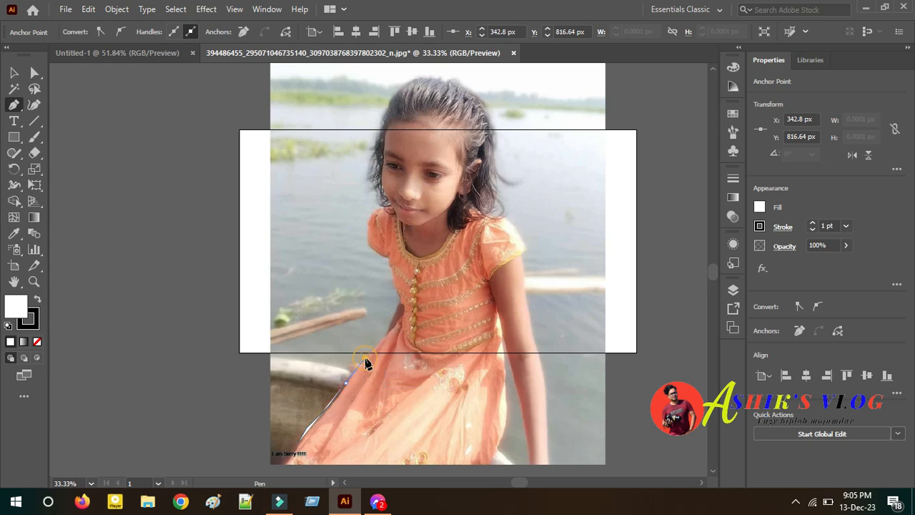
{"action": "left_click", "coordinate": [390, 326]}
{"action": "left_click", "coordinate": [394, 310]}
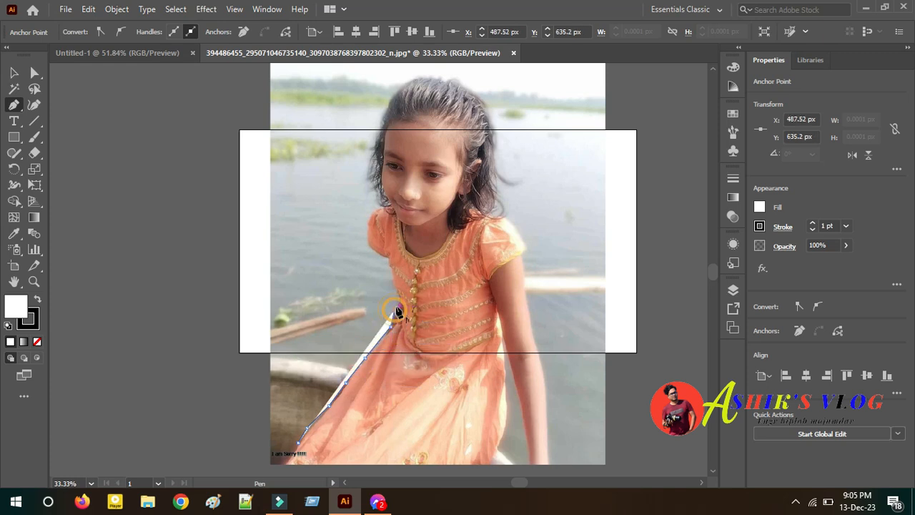
{"action": "left_click", "coordinate": [398, 294]}
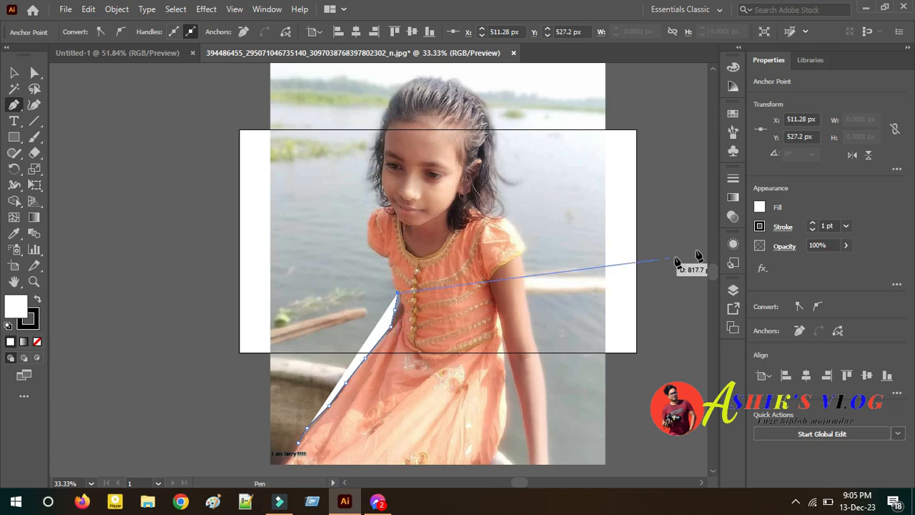
Step: Set the path's fill to None and pick up its last anchor point at the waist
{"action": "left_click", "coordinate": [760, 207]}
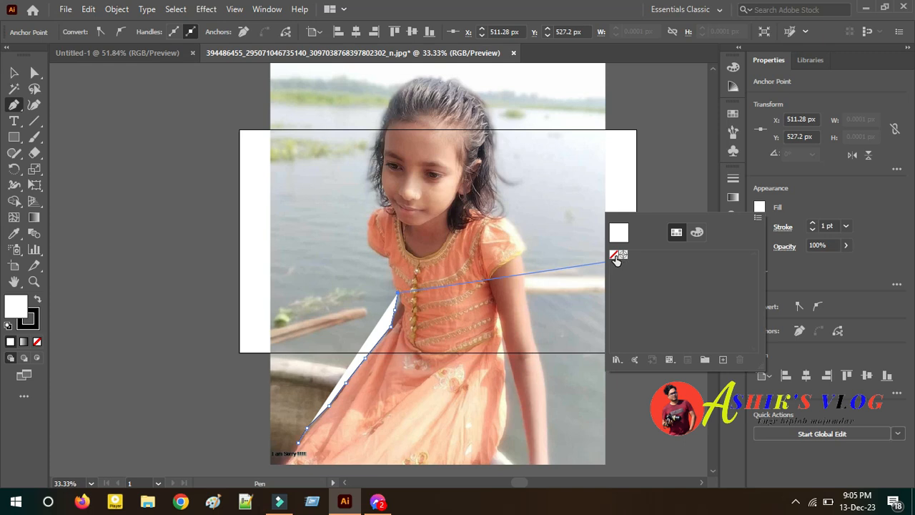
{"action": "left_click", "coordinate": [615, 257]}
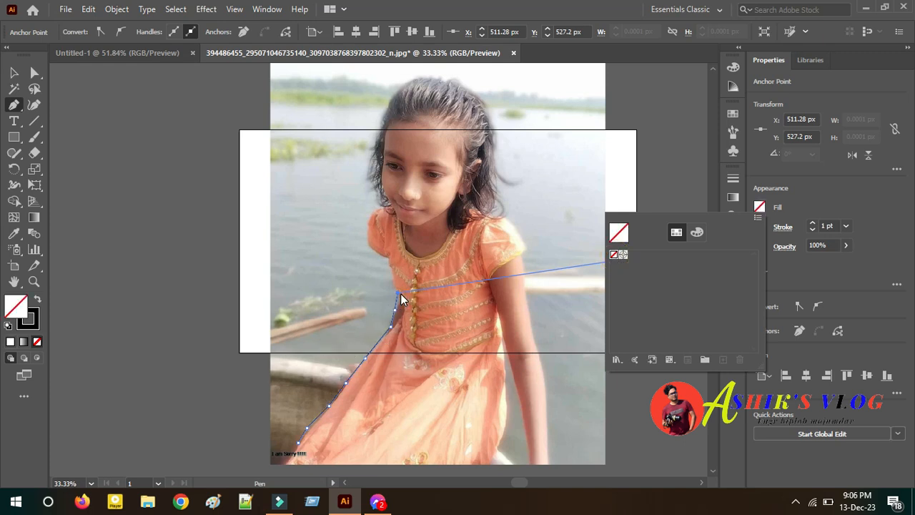
{"action": "left_click", "coordinate": [399, 293]}
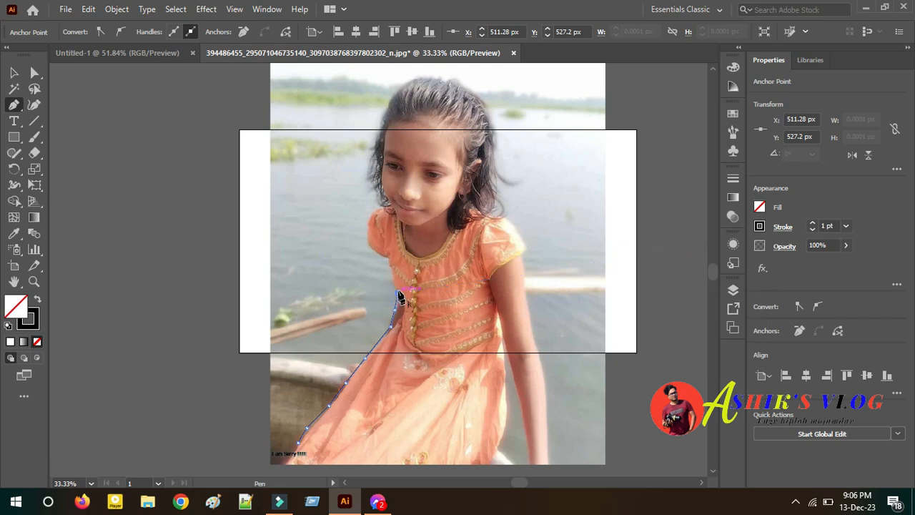
Step: Continue the path from the waist up the dress and around the sleeve on the photo's left side
{"action": "left_click", "coordinate": [395, 273]}
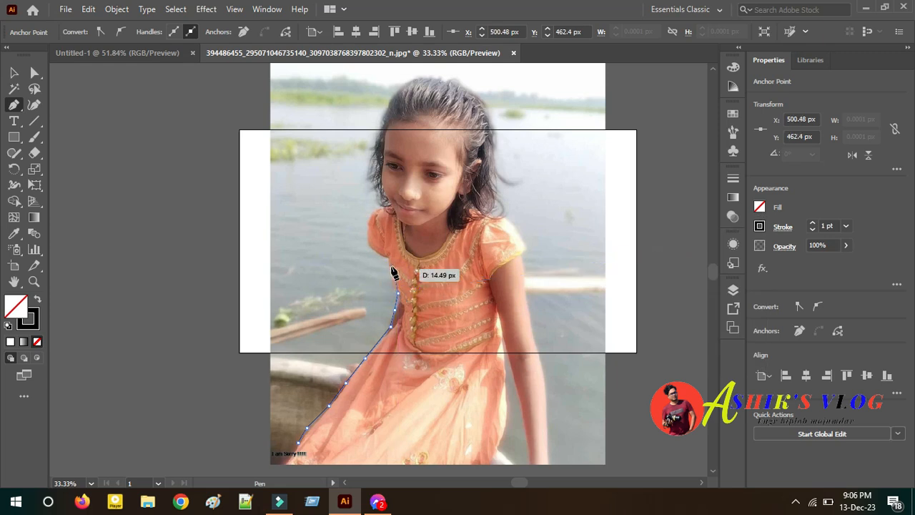
{"action": "left_click_drag", "start_coordinate": [380, 264], "coordinate": [383, 261]}
{"action": "left_click", "coordinate": [365, 222]}
{"action": "left_click", "coordinate": [373, 209]}
{"action": "left_click", "coordinate": [378, 208]}
Step: Extend the path along the face and hair on the photo's left side up to the crown of the head
{"action": "left_click", "coordinate": [378, 179]}
{"action": "left_click", "coordinate": [370, 141]}
{"action": "left_click", "coordinate": [378, 124]}
{"action": "left_click", "coordinate": [386, 105]}
{"action": "left_click", "coordinate": [400, 85]}
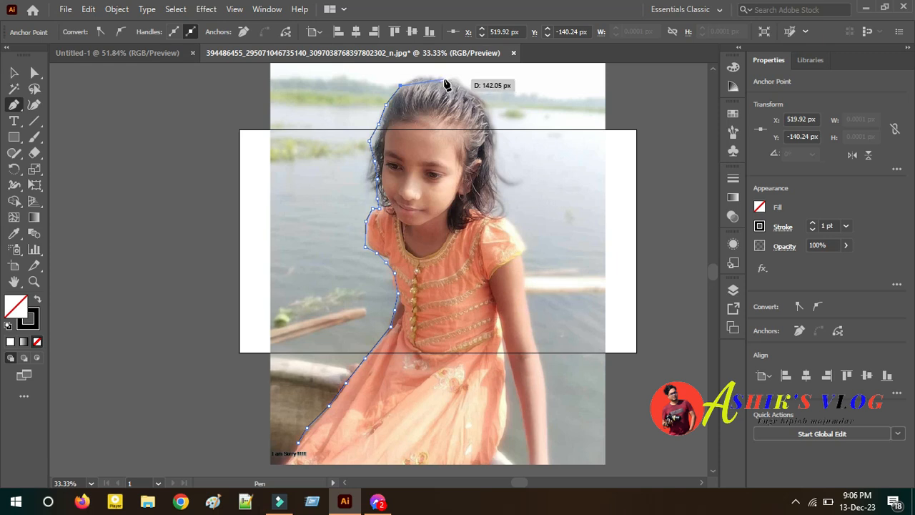
{"action": "left_click", "coordinate": [444, 79]}
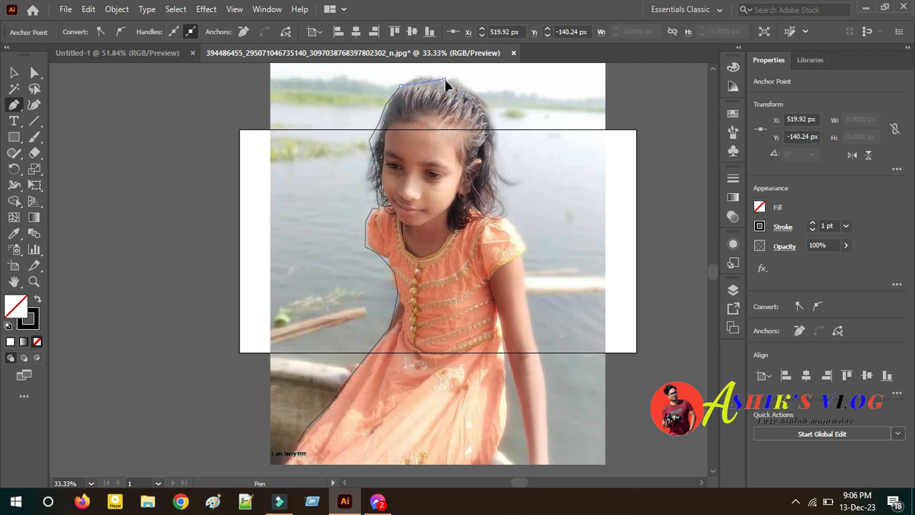
Step: Trace the hair from the crown down the photo's right side to the shoulder, using curved segments over the head
{"action": "mouse_move", "coordinate": [451, 100]}
{"action": "left_mouse_down"}
{"action": "mouse_move", "coordinate": [429, 122]}
{"action": "mouse_move", "coordinate": [472, 113]}
{"action": "mouse_move", "coordinate": [496, 94]}
{"action": "mouse_move", "coordinate": [493, 109]}
{"action": "mouse_move", "coordinate": [461, 97]}
{"action": "left_mouse_up"}
{"action": "left_click_drag", "start_coordinate": [463, 98], "coordinate": [497, 129]}
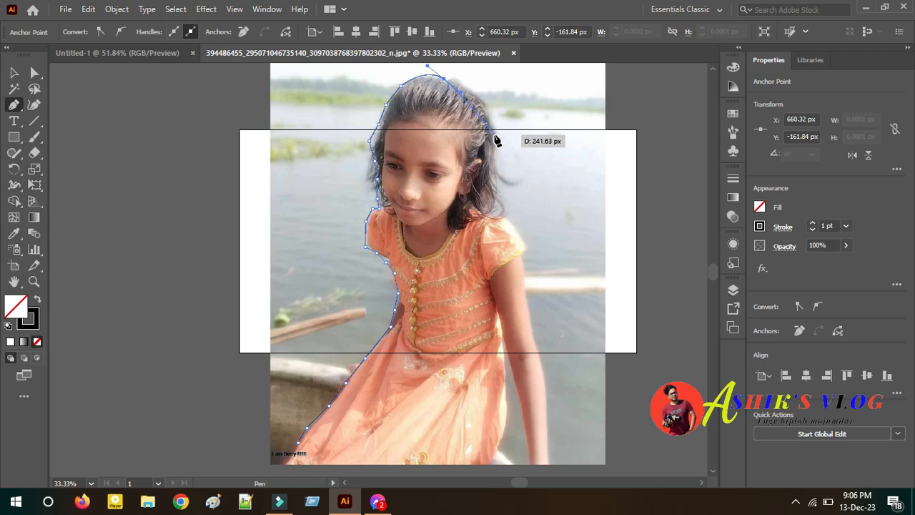
{"action": "left_click", "coordinate": [497, 141], "text": "ctrl"}
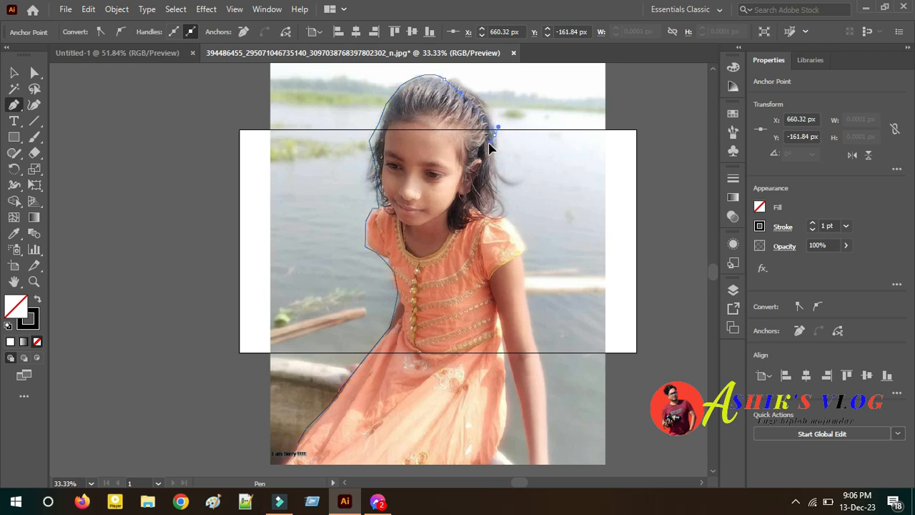
{"action": "left_click_drag", "start_coordinate": [485, 154], "coordinate": [512, 191]}
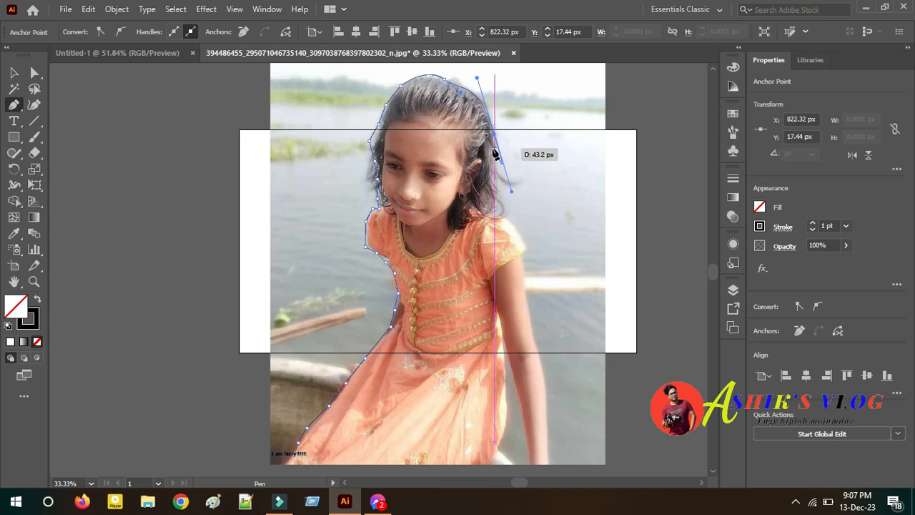
{"action": "left_click", "coordinate": [493, 145]}
{"action": "left_click", "coordinate": [491, 166]}
{"action": "left_click", "coordinate": [501, 207]}
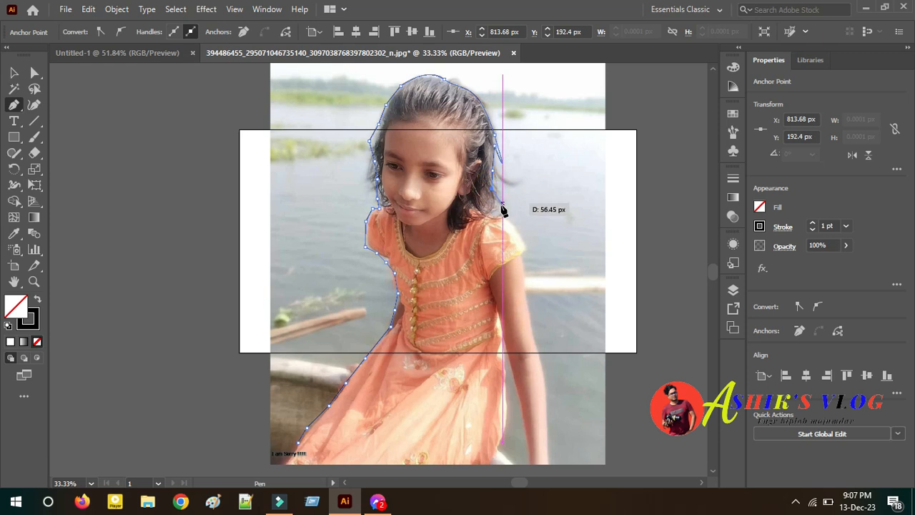
Step: Continue the path over the shoulder and sleeve and down the upper arm on the photo's right side
{"action": "left_click", "coordinate": [509, 221]}
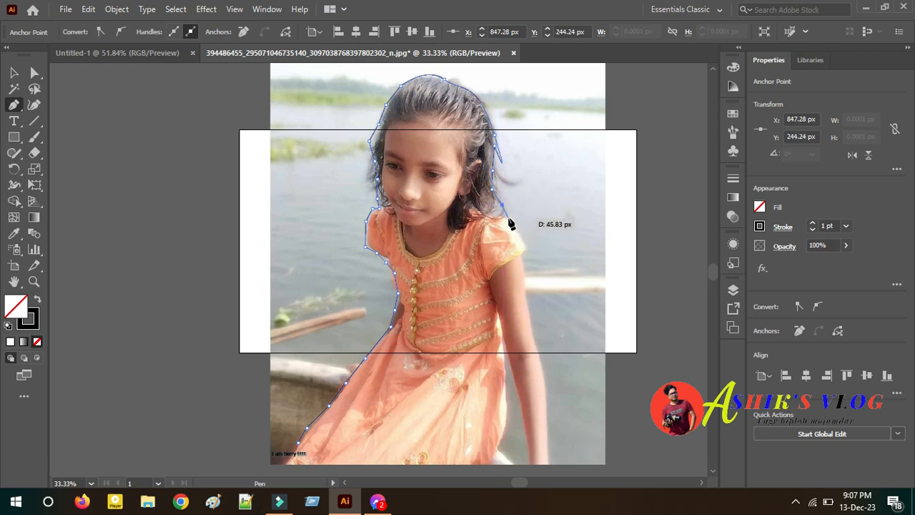
{"action": "left_click", "coordinate": [519, 232]}
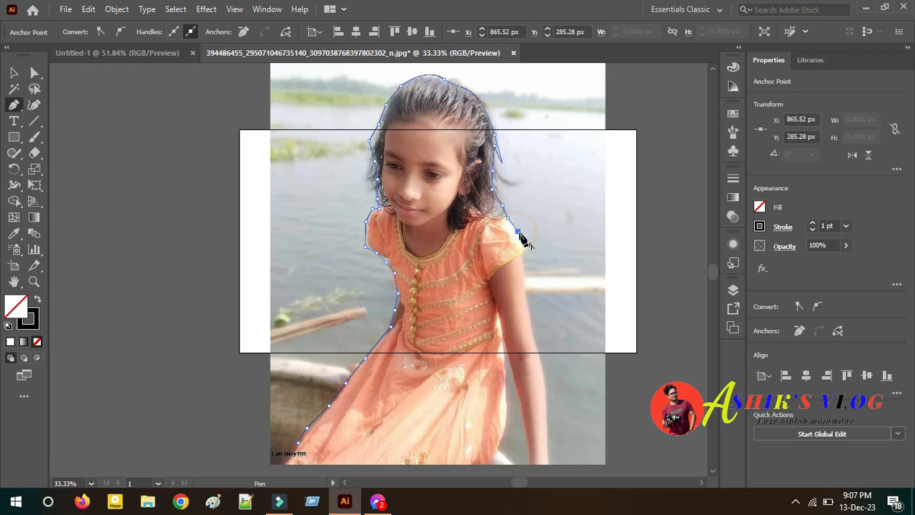
{"action": "left_click", "coordinate": [525, 241]}
{"action": "left_click", "coordinate": [524, 270]}
{"action": "left_click", "coordinate": [525, 297]}
{"action": "left_click", "coordinate": [529, 319]}
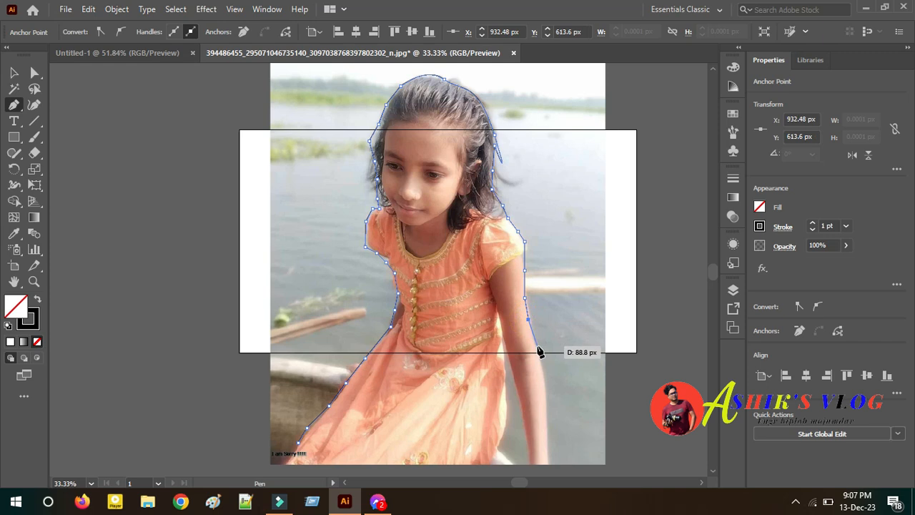
Step: Trace the forearm down to the photo's lower edge and close the path at its starting anchor on the skirt
{"action": "left_click", "coordinate": [537, 355]}
{"action": "left_click", "coordinate": [542, 375]}
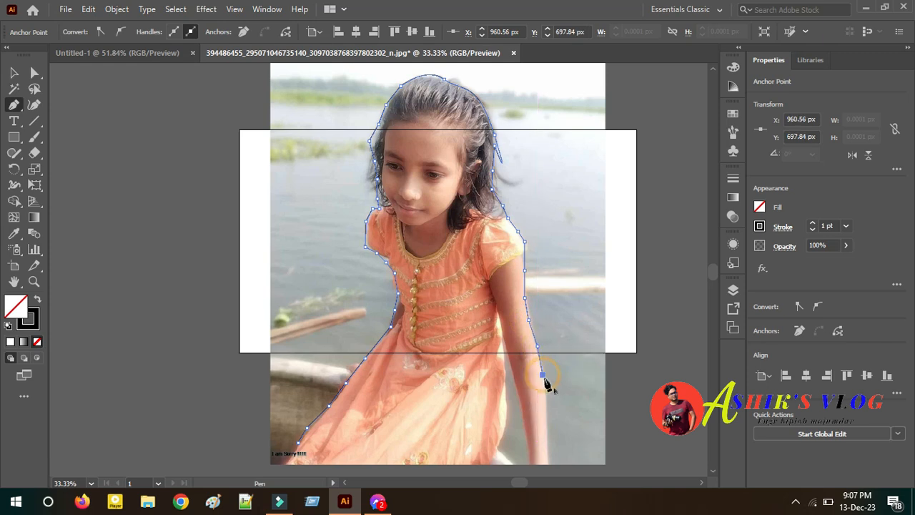
{"action": "left_click", "coordinate": [546, 405]}
{"action": "left_click", "coordinate": [549, 437]}
{"action": "left_click", "coordinate": [547, 454]}
{"action": "left_click", "coordinate": [531, 459]}
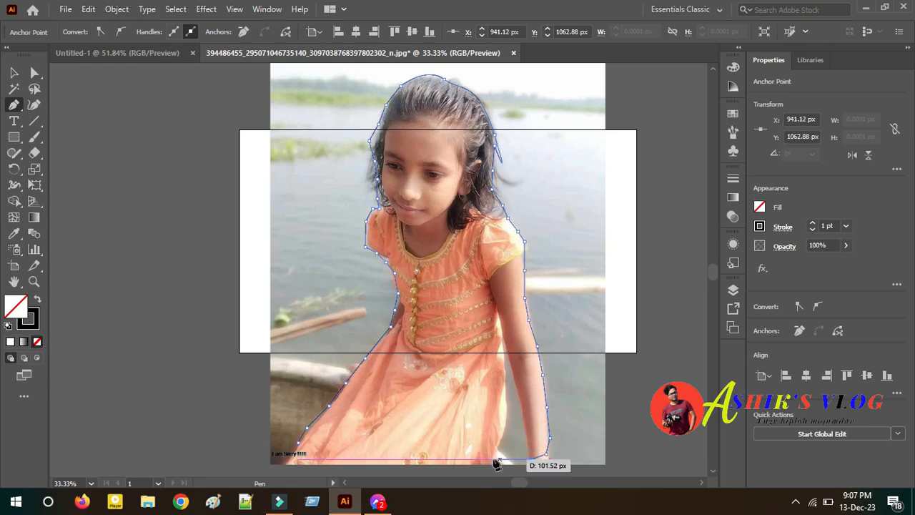
{"action": "left_click", "coordinate": [299, 444]}
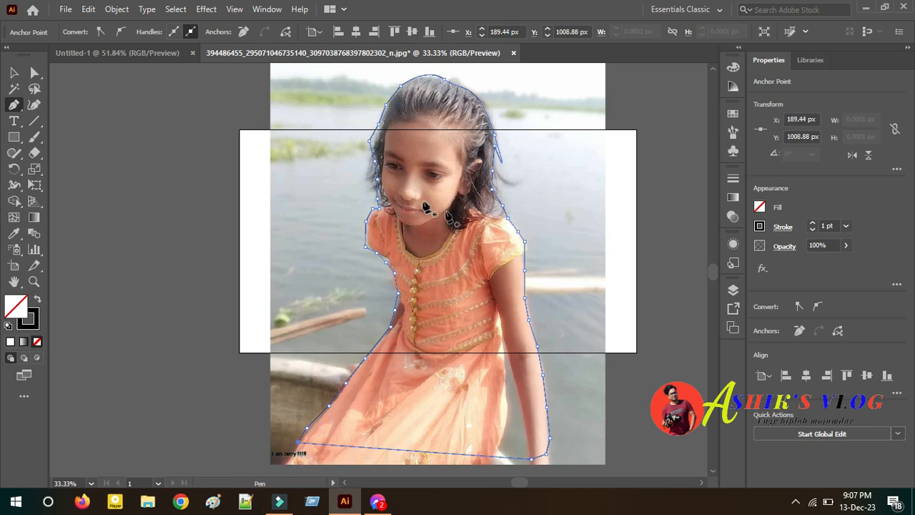
Step: Select the photo together with the traced outline and make a clipping mask that cuts the girl out of the background
{"action": "left_click", "coordinate": [13, 74]}
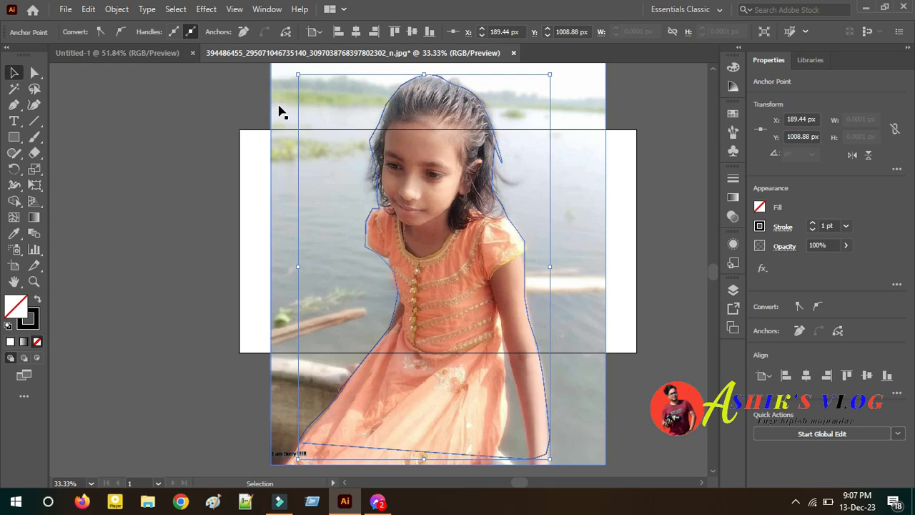
{"action": "key", "text": "ctrl+a"}
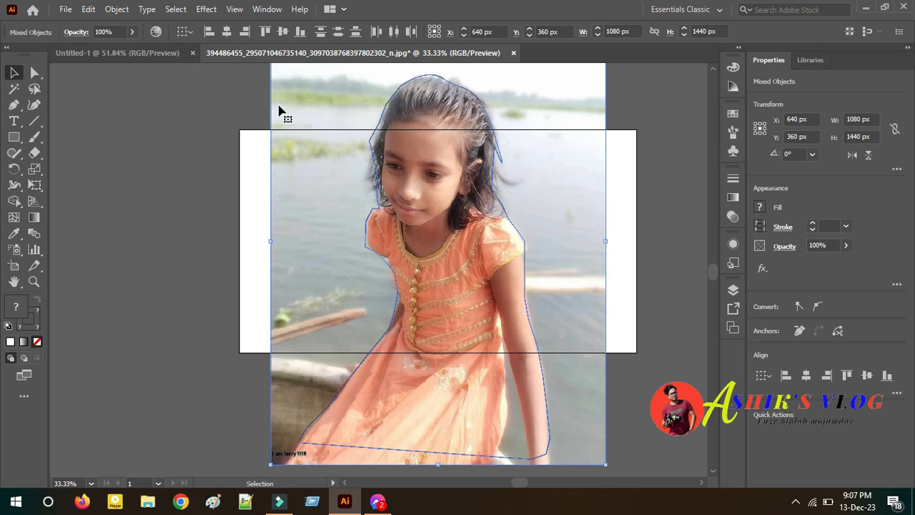
{"action": "right_click", "coordinate": [417, 218]}
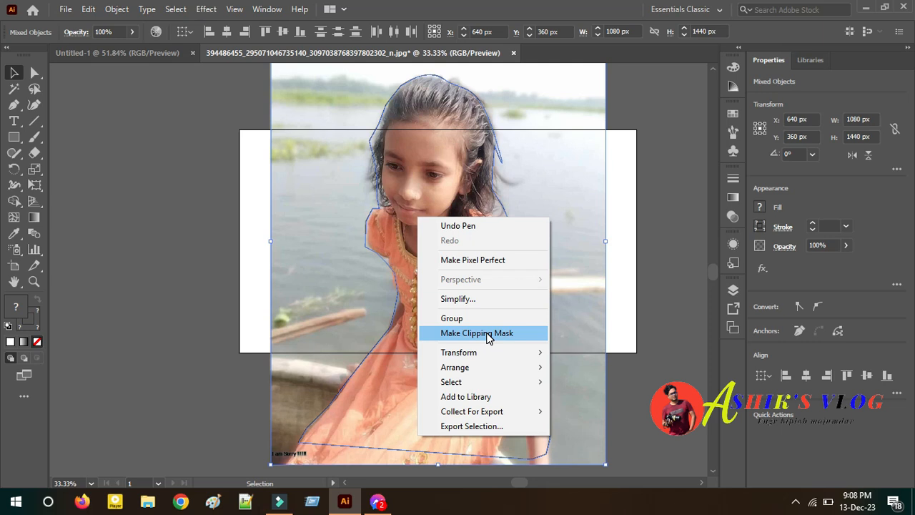
{"action": "left_click", "coordinate": [489, 336]}
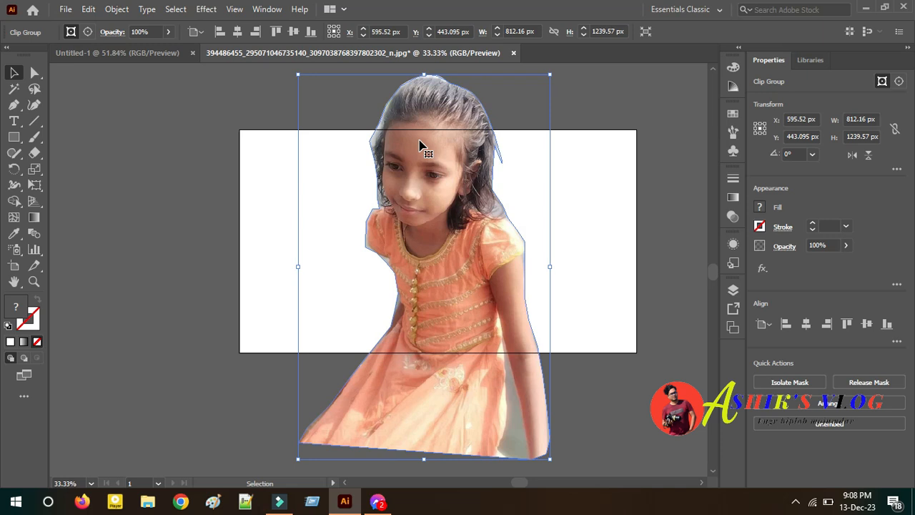
Step: Open the green landscape image whose file name starts with 360_F_528866602 from the Desktop folder
{"action": "left_click", "coordinate": [65, 10]}
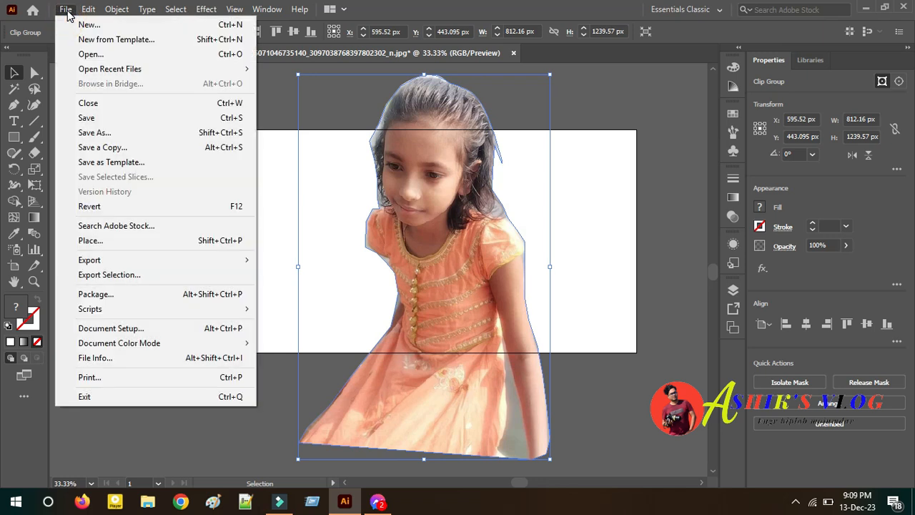
{"action": "left_click", "coordinate": [109, 54]}
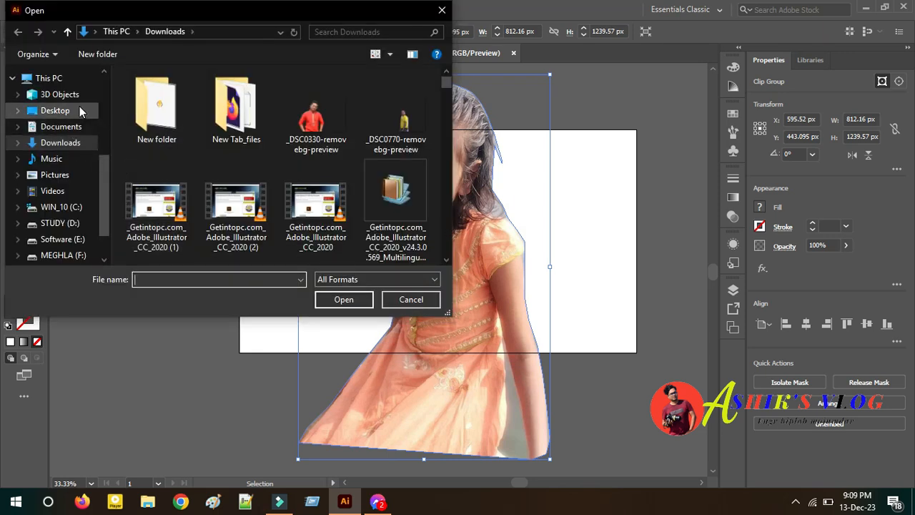
{"action": "left_click", "coordinate": [81, 111]}
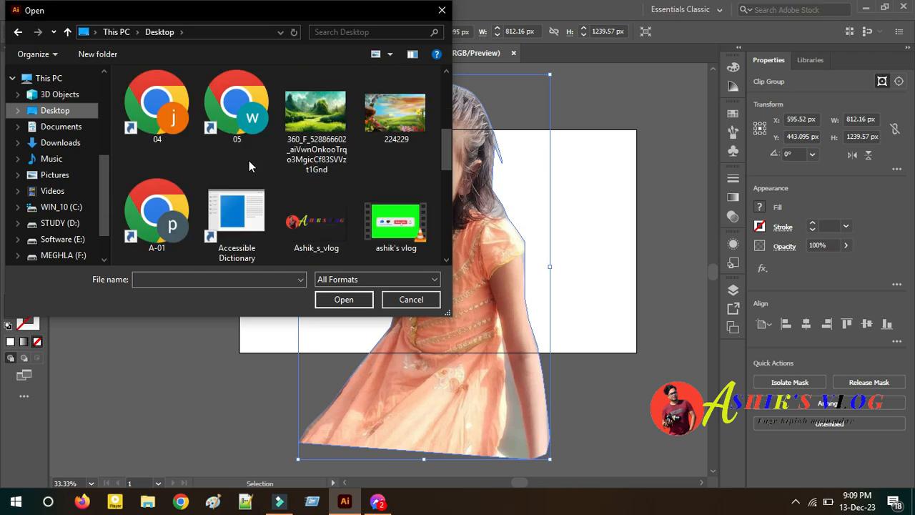
{"action": "left_click", "coordinate": [304, 118]}
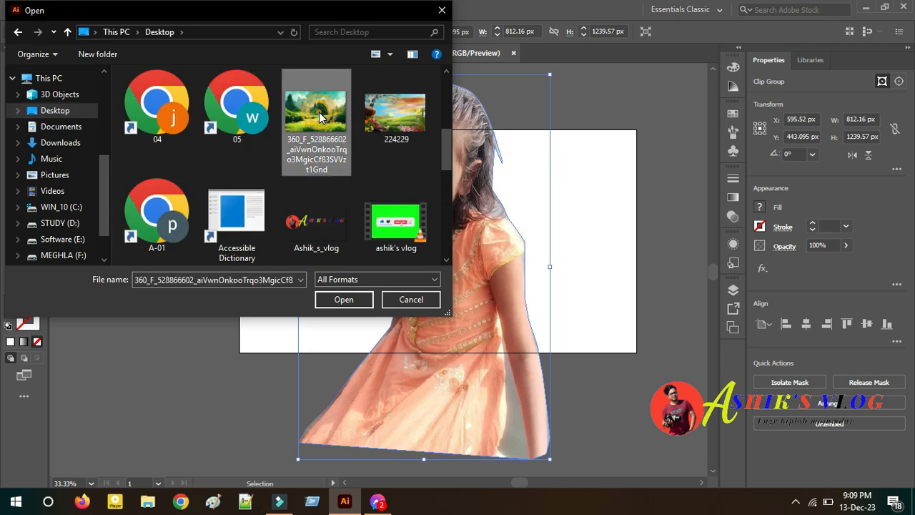
{"action": "left_click", "coordinate": [347, 301]}
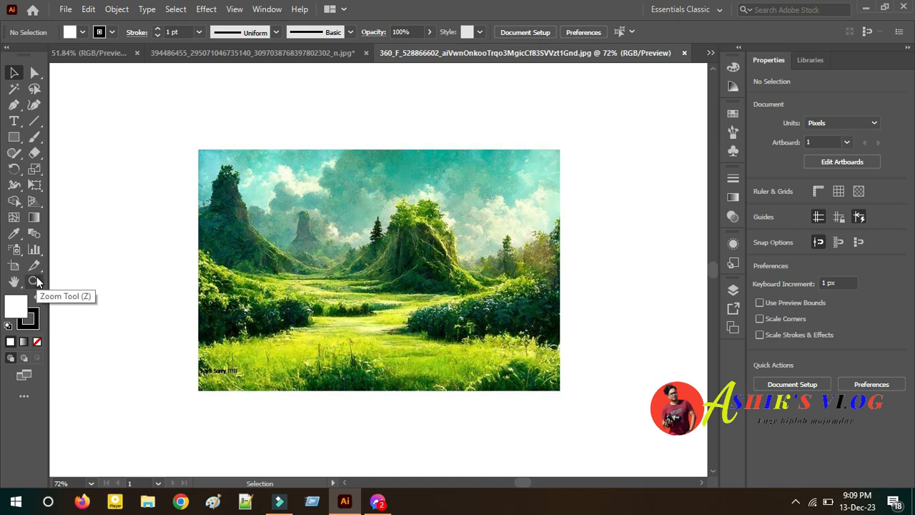
Step: Bring the clipped girl from the photo document into the landscape document, on top of the scenery
{"action": "left_click", "coordinate": [35, 281]}
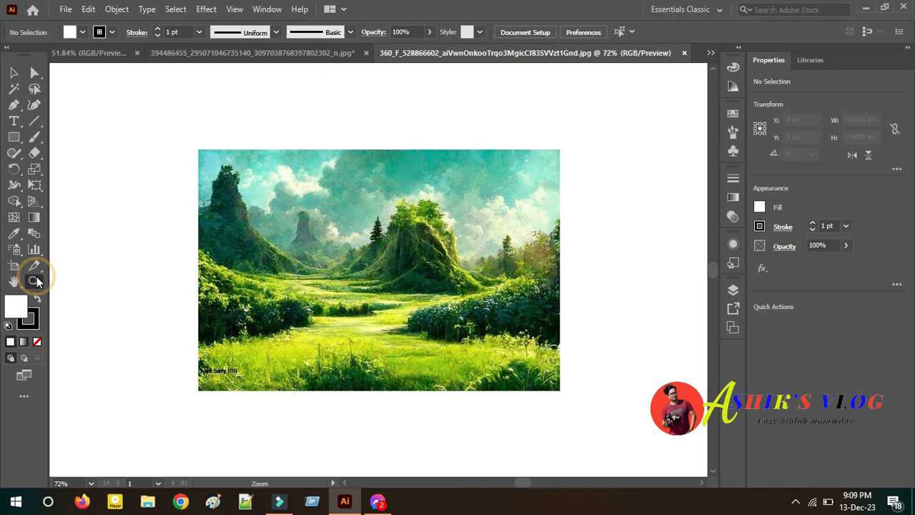
{"action": "left_click", "coordinate": [369, 284]}
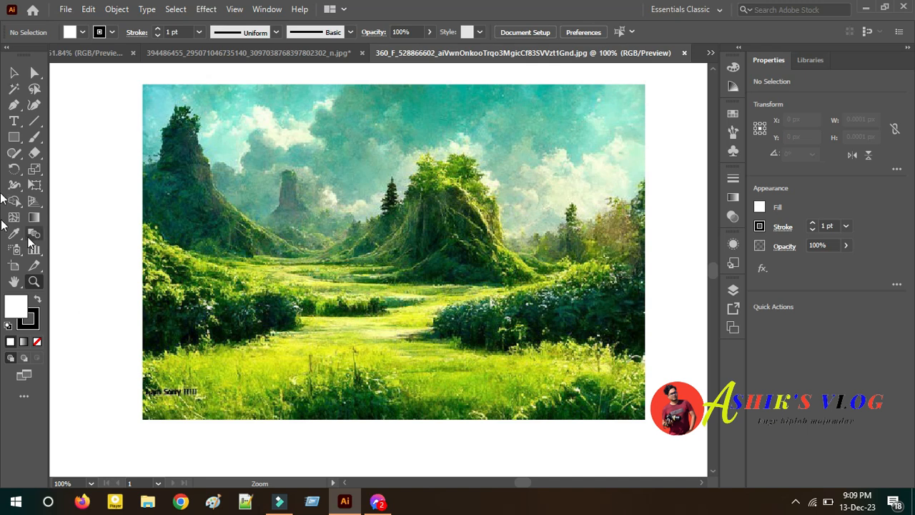
{"action": "left_click", "coordinate": [14, 73]}
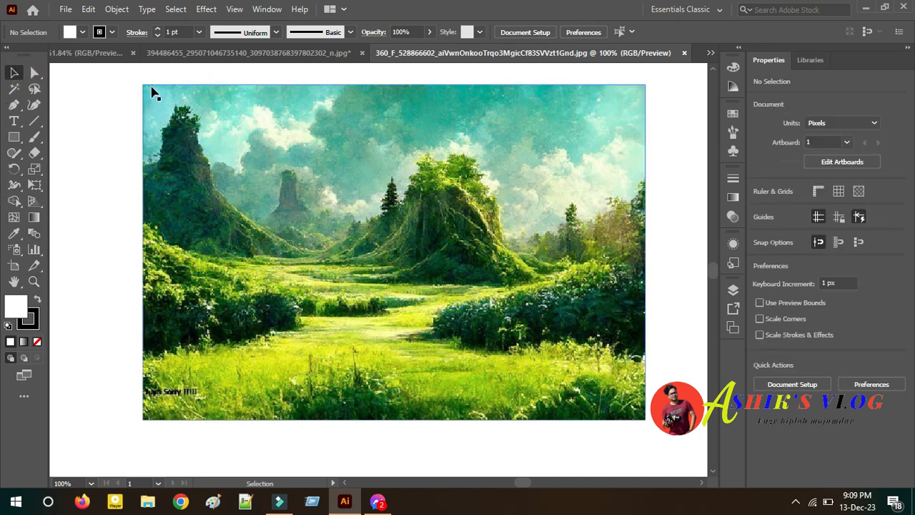
{"action": "left_click", "coordinate": [283, 59]}
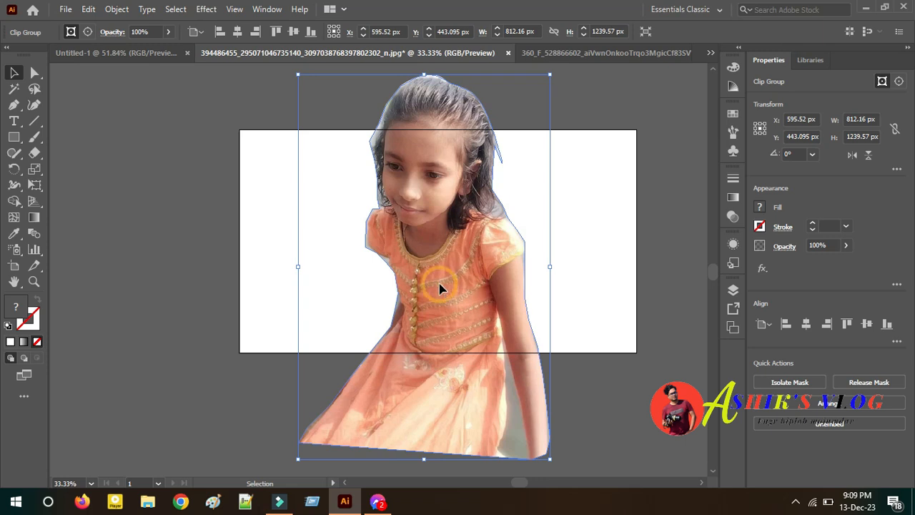
{"action": "left_click_drag", "start_coordinate": [478, 256], "coordinate": [559, 180]}
{"action": "left_click_drag", "start_coordinate": [599, 102], "coordinate": [616, 61]}
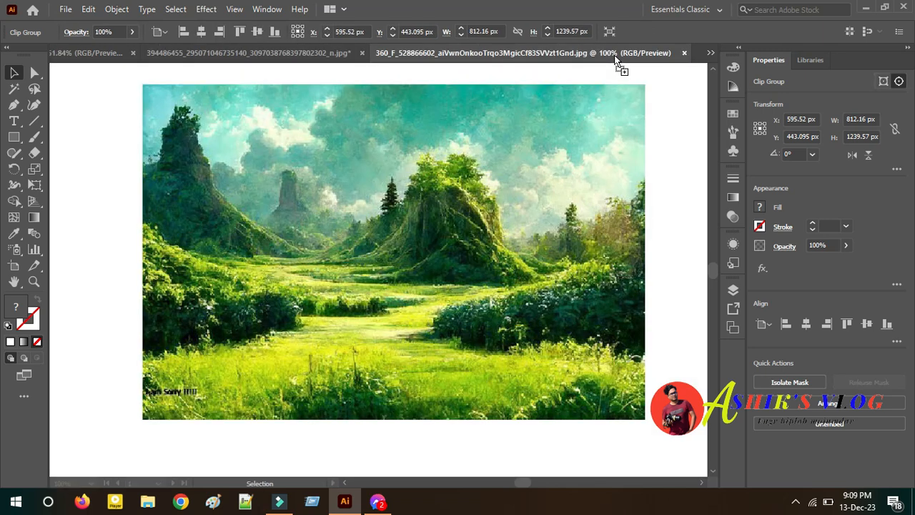
{"action": "left_click_drag", "start_coordinate": [615, 60], "coordinate": [578, 109]}
{"action": "left_click_drag", "start_coordinate": [590, 69], "coordinate": [582, 88]}
{"action": "left_click_drag", "start_coordinate": [346, 232], "coordinate": [347, 231]}
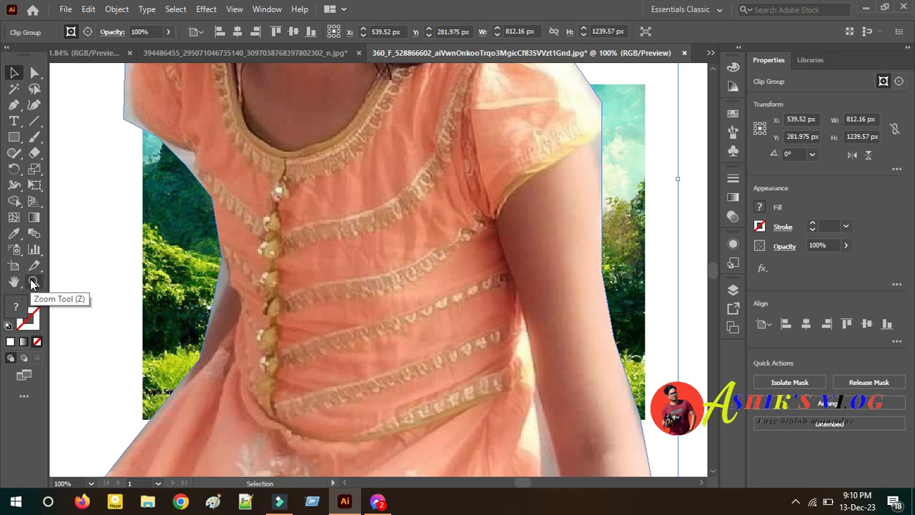
Step: Scale the girl cutout down to about 79 × 234 px and place it on the grass near the middle of the landscape
{"action": "left_click_drag", "start_coordinate": [515, 371], "coordinate": [468, 283]}
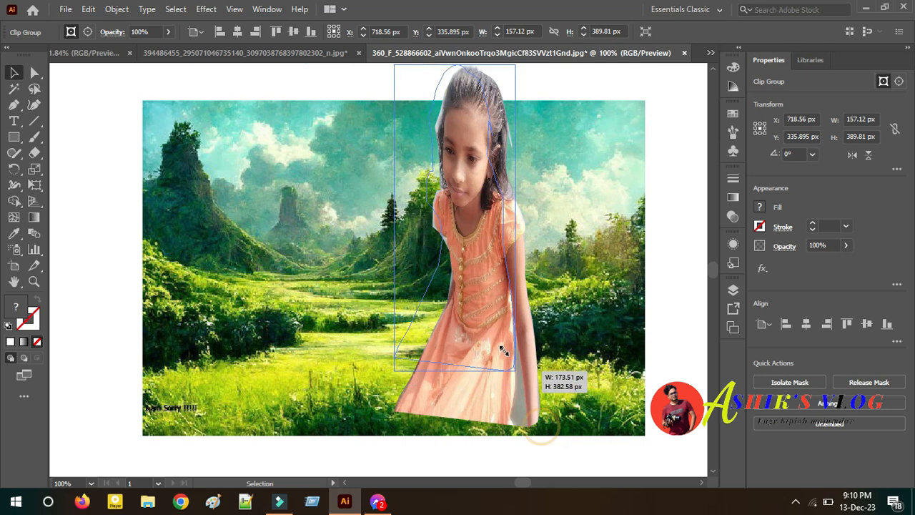
{"action": "left_click_drag", "start_coordinate": [437, 250], "coordinate": [444, 355]}
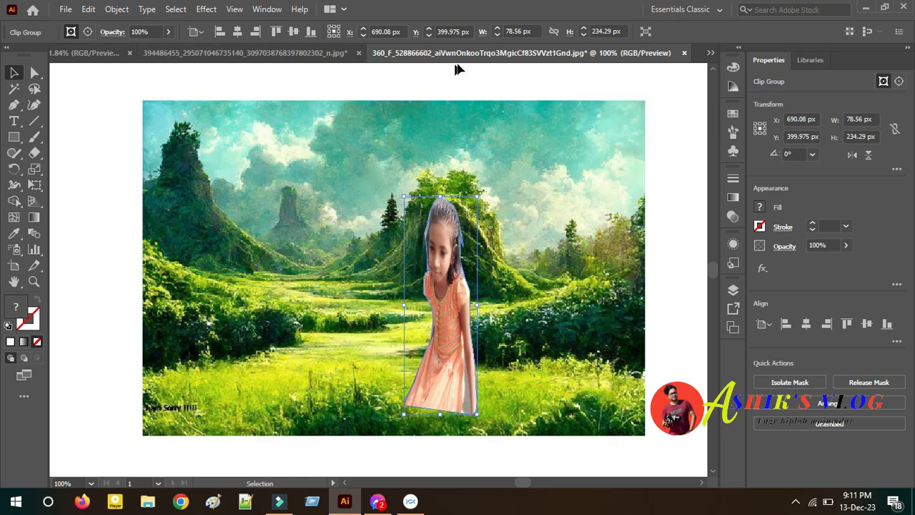
Step: In the Untitled-1 document, draw a rounded rectangle about 211 × 290 px with a yellow fill and a 5 pt blue stroke
{"action": "left_click", "coordinate": [280, 54]}
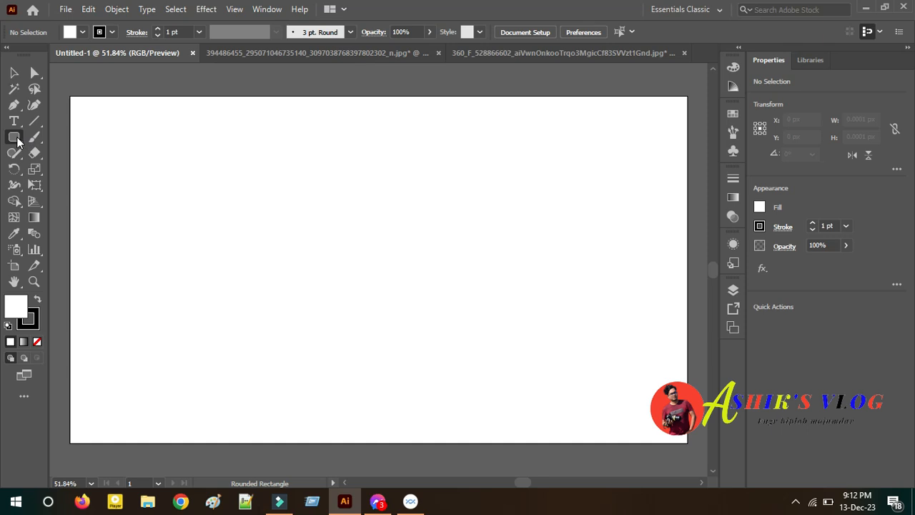
{"action": "left_click_drag", "start_coordinate": [17, 140], "coordinate": [119, 155]}
{"action": "left_click_drag", "start_coordinate": [192, 164], "coordinate": [295, 304]}
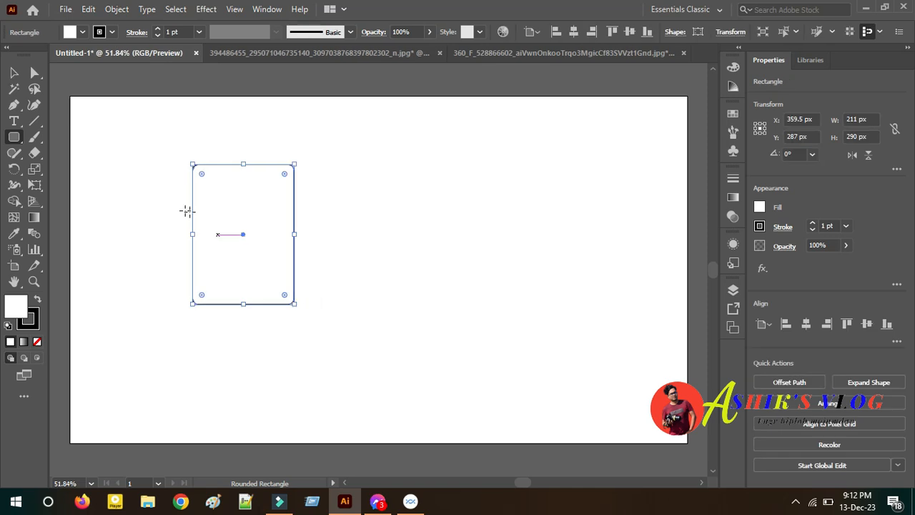
{"action": "left_click", "coordinate": [82, 32]}
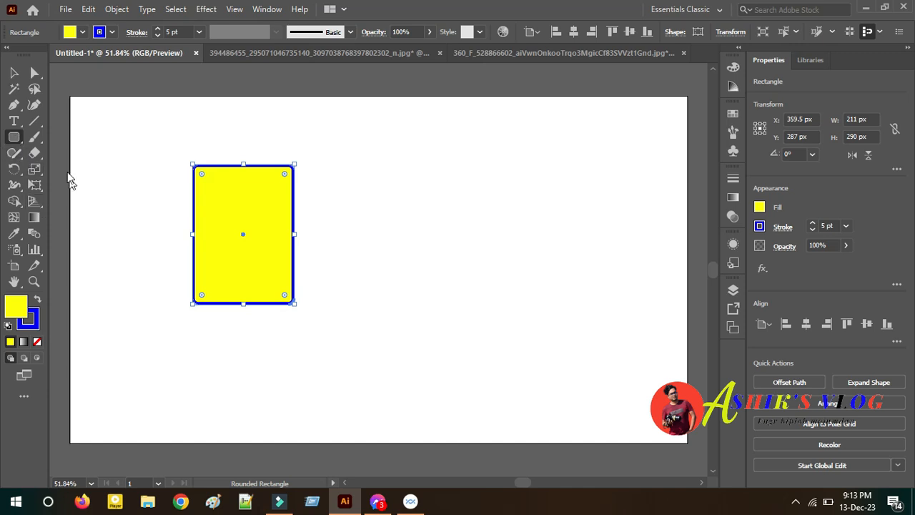
Step: Add three anchor points along the rectangle's left edge with the Pen tool
{"action": "left_click", "coordinate": [14, 105]}
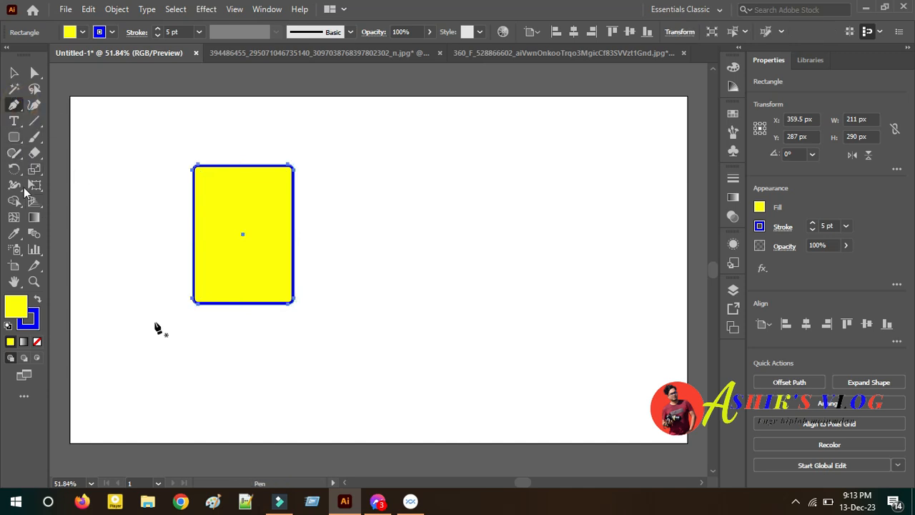
{"action": "left_click", "coordinate": [192, 291]}
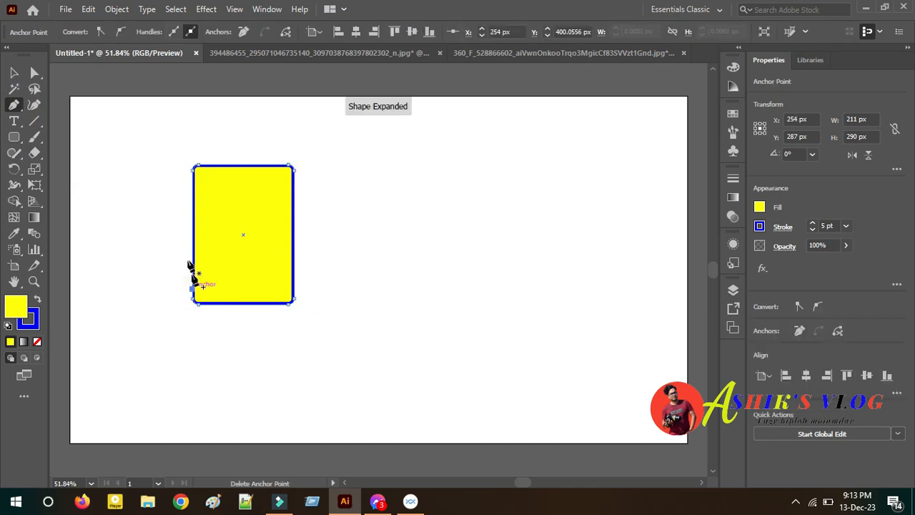
{"action": "left_click", "coordinate": [193, 232]}
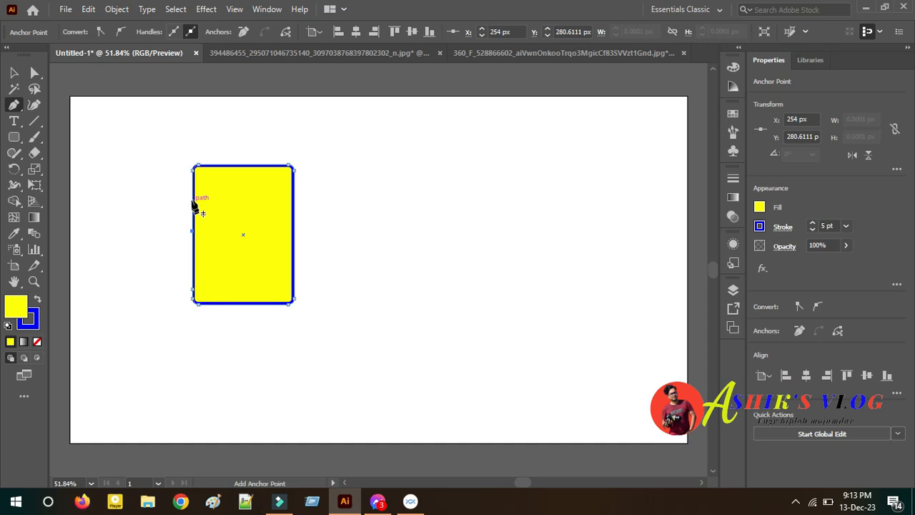
{"action": "left_click", "coordinate": [193, 188]}
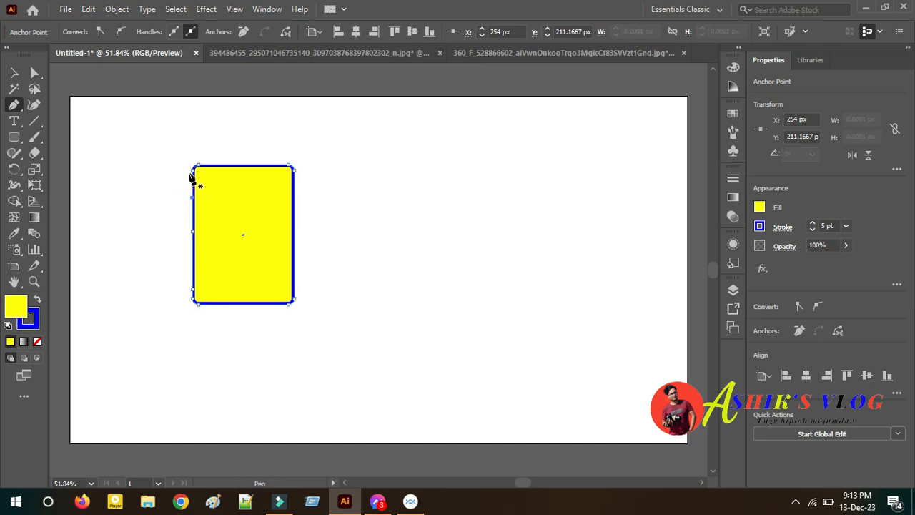
Step: Start a Pen path at the rectangle's upper-left corner and trace it along the top edge and down the right edge
{"action": "left_click_drag", "start_coordinate": [189, 172], "coordinate": [279, 169]}
{"action": "left_click", "coordinate": [288, 165]}
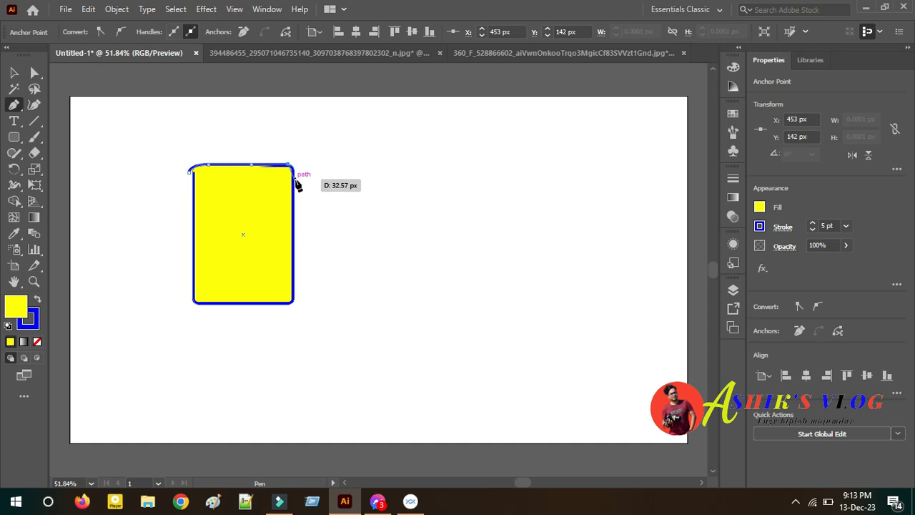
{"action": "left_click", "coordinate": [295, 179]}
{"action": "left_click_drag", "start_coordinate": [294, 185], "coordinate": [292, 198]}
{"action": "left_click", "coordinate": [293, 215]}
{"action": "left_click", "coordinate": [294, 245]}
{"action": "left_click", "coordinate": [294, 286]}
Step: Continue the path around the lower-right corner, along the bottom and up the left edge, closing it at its starting anchor
{"action": "left_click", "coordinate": [283, 306]}
{"action": "left_click_drag", "start_coordinate": [284, 307], "coordinate": [276, 308]}
{"action": "left_click", "coordinate": [278, 305]}
{"action": "left_click", "coordinate": [227, 304]}
{"action": "left_click", "coordinate": [196, 304]}
{"action": "left_click", "coordinate": [189, 285]}
{"action": "left_click", "coordinate": [189, 278]}
{"action": "left_click", "coordinate": [188, 172]}
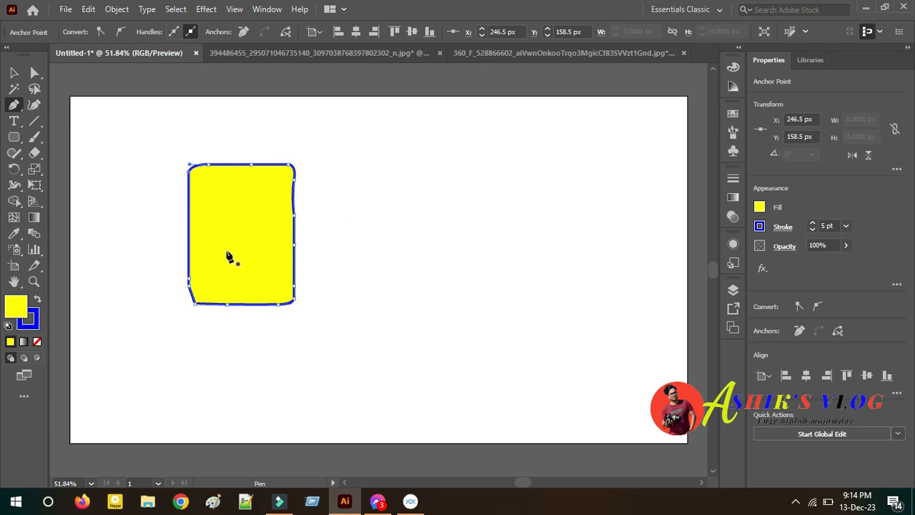
Step: Use the Add Anchor Point tool to add four points on the traced shape's left edge and one on its top edge
{"action": "left_click", "coordinate": [14, 107]}
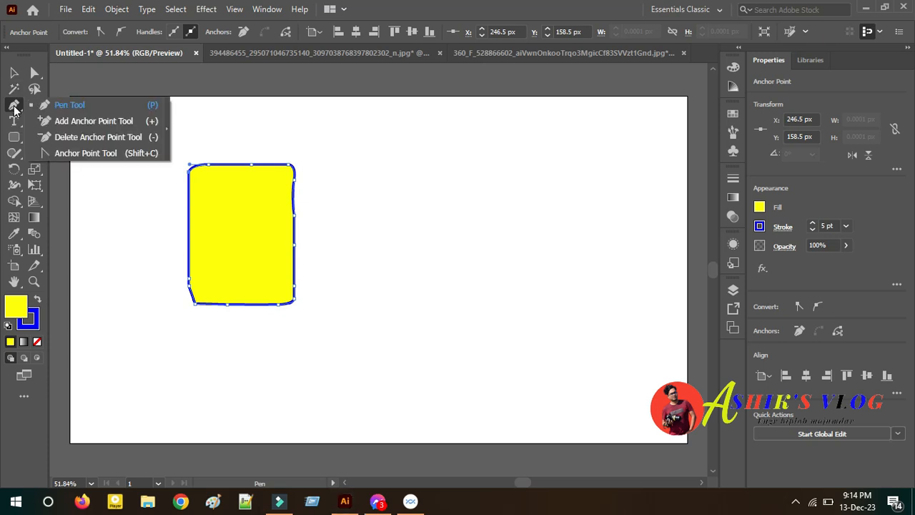
{"action": "left_click", "coordinate": [85, 121]}
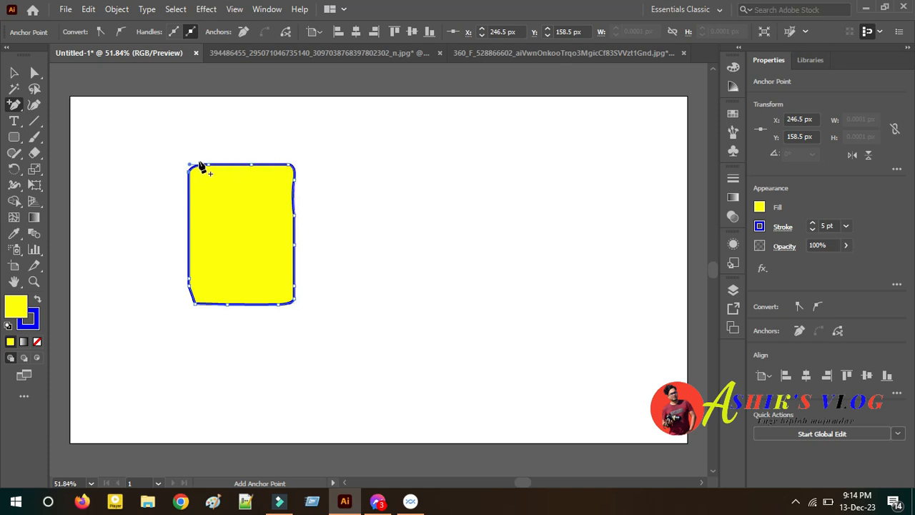
{"action": "left_click", "coordinate": [188, 259]}
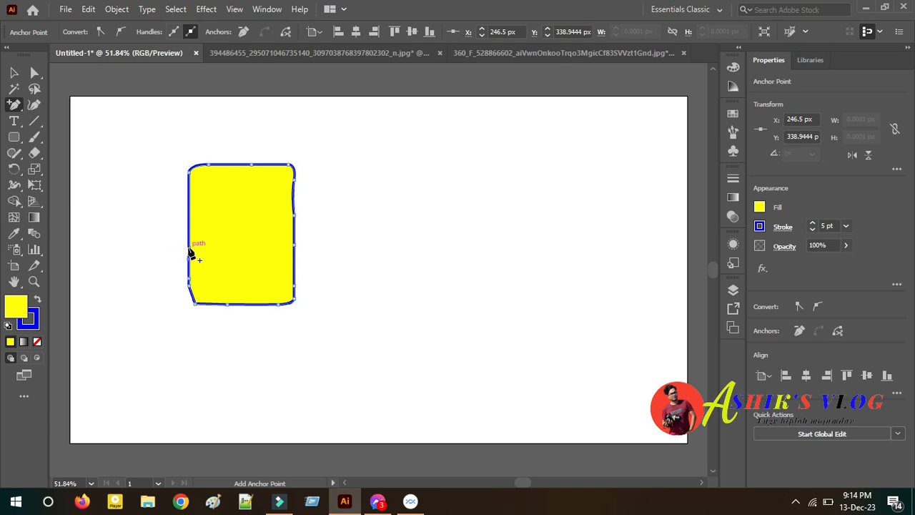
{"action": "left_click", "coordinate": [187, 234]}
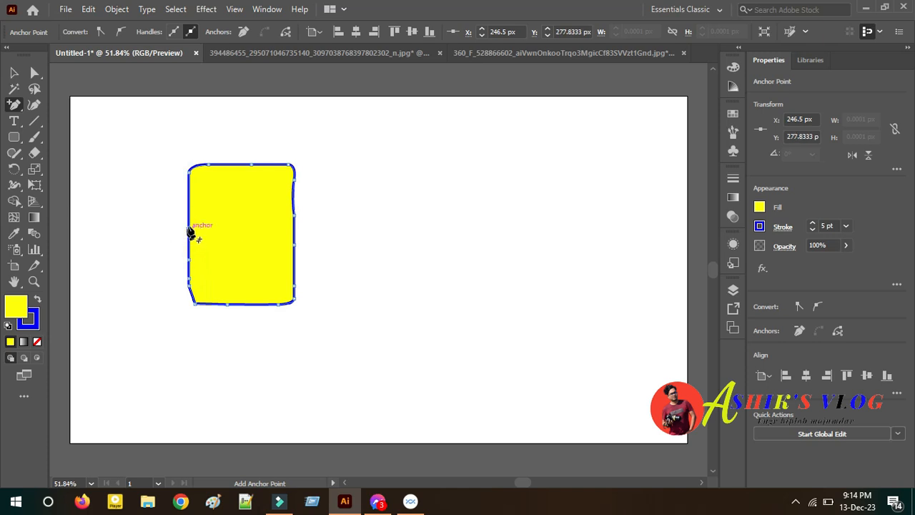
{"action": "left_click", "coordinate": [189, 200]}
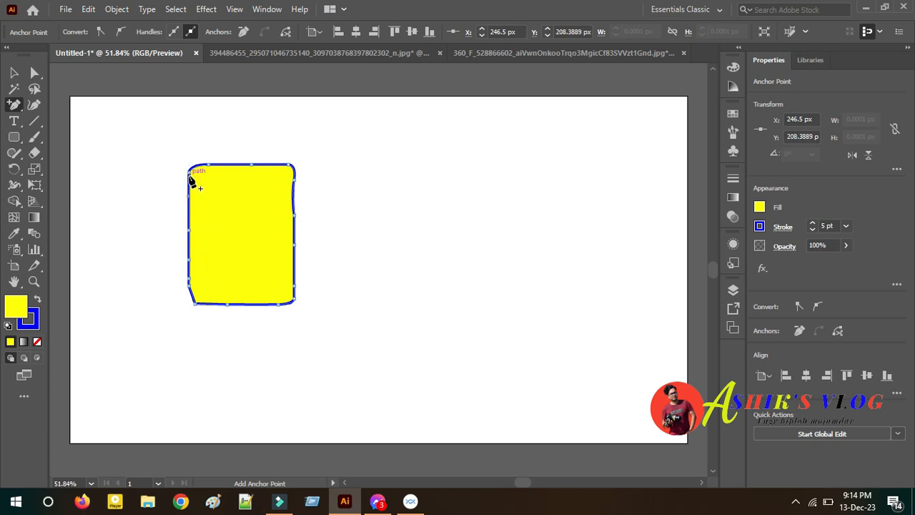
{"action": "left_click", "coordinate": [188, 181]}
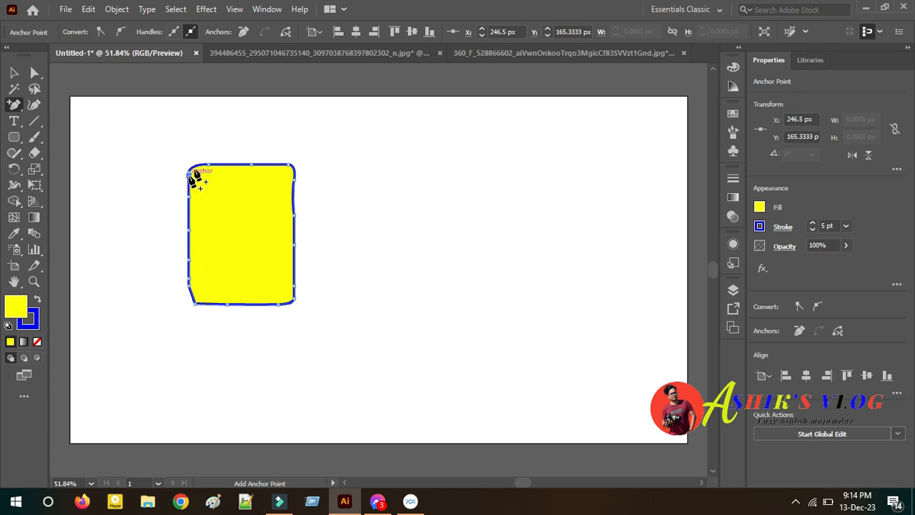
{"action": "left_click", "coordinate": [268, 165]}
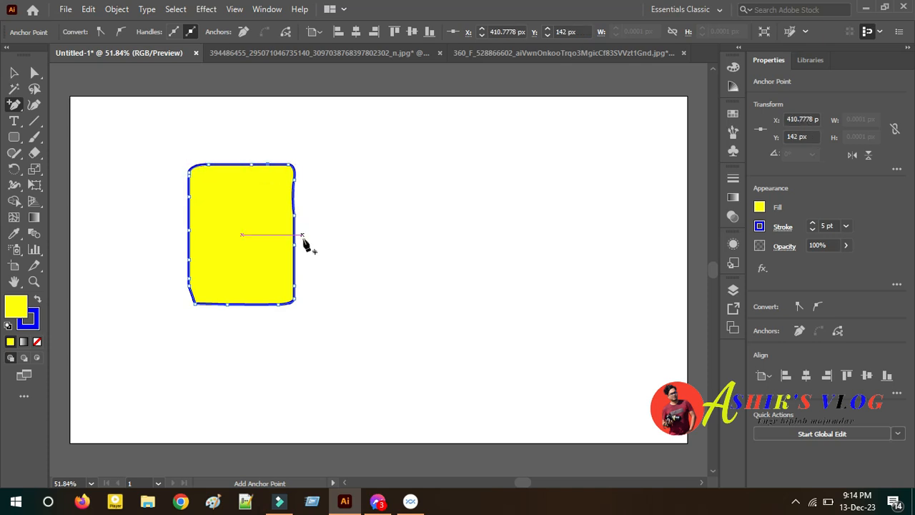
Step: Direct-select the rectangle's corner anchors, pulling the upper-left one up to about Y 76 px and the upper-right and lower-right ones far outward
{"action": "left_click", "coordinate": [34, 76]}
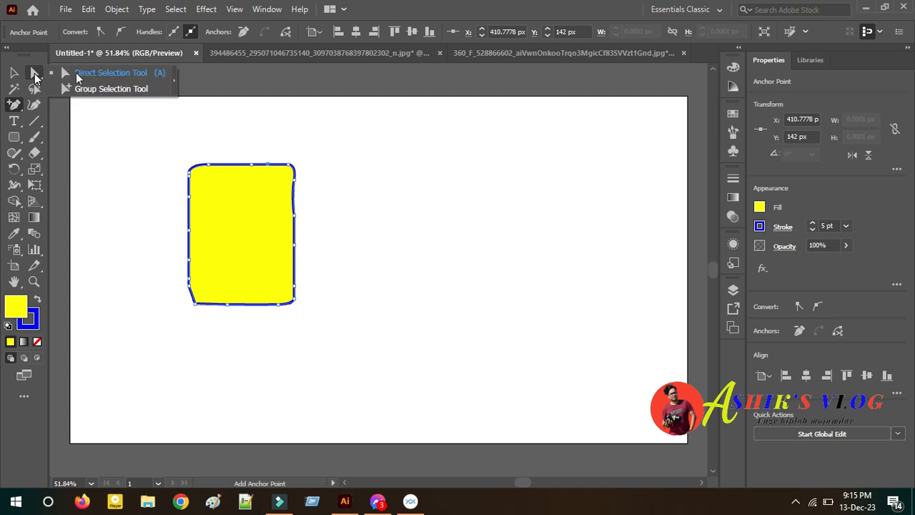
{"action": "left_click", "coordinate": [143, 75]}
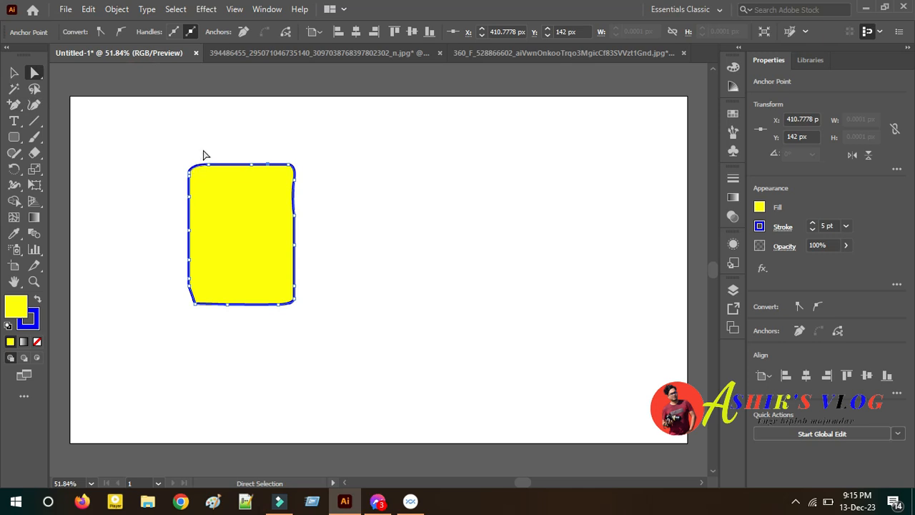
{"action": "left_click_drag", "start_coordinate": [203, 151], "coordinate": [213, 184]}
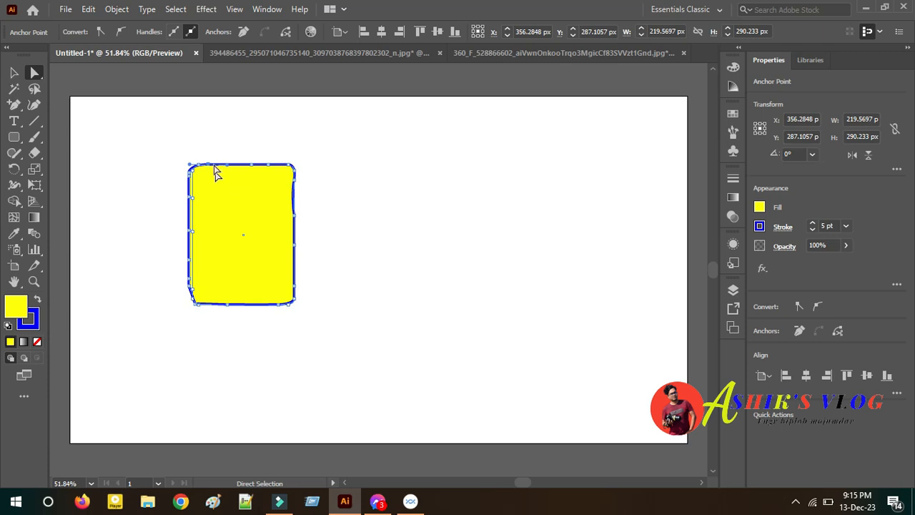
{"action": "left_click_drag", "start_coordinate": [200, 170], "coordinate": [197, 134]}
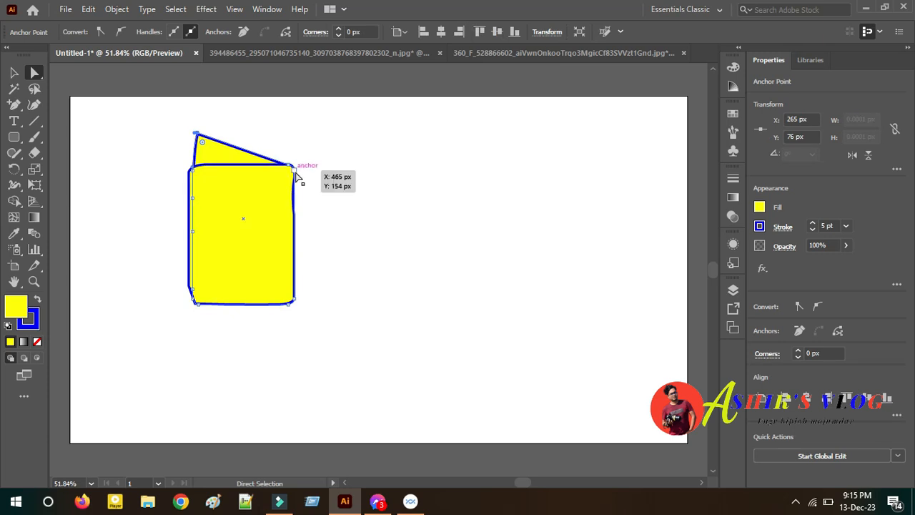
{"action": "left_click_drag", "start_coordinate": [294, 172], "coordinate": [412, 184]}
{"action": "left_click_drag", "start_coordinate": [294, 298], "coordinate": [395, 333]}
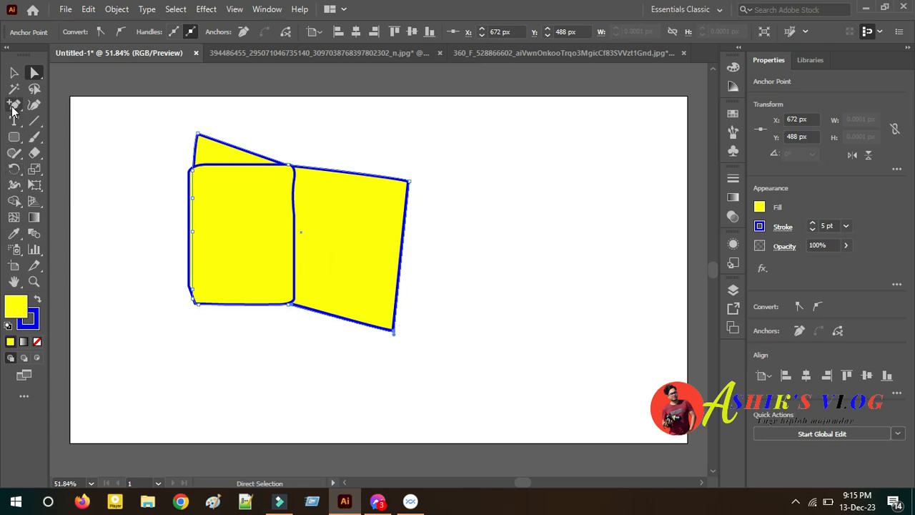
Step: Add an anchor midway on the stretched right edge, pull it in to about X 465 px, and pull the left-edge middle anchor out to about X 77.5 px
{"action": "left_click", "coordinate": [15, 104]}
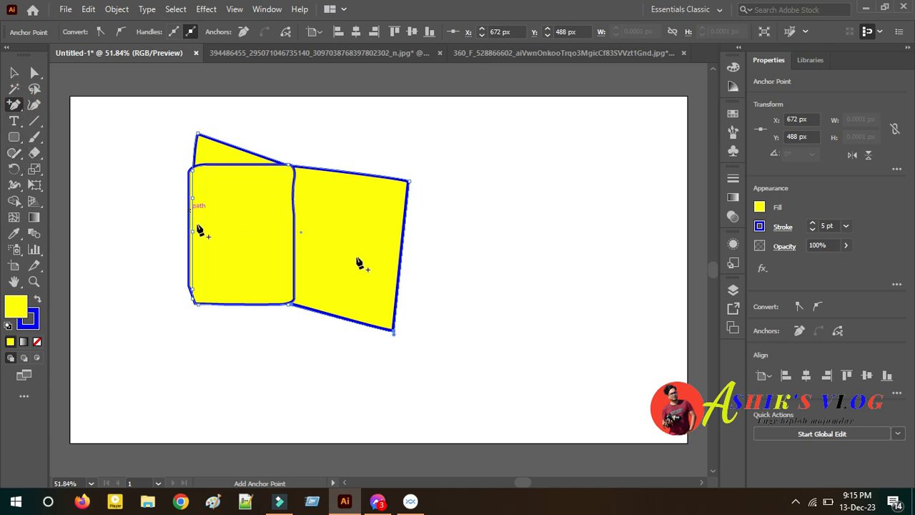
{"action": "left_click", "coordinate": [402, 248]}
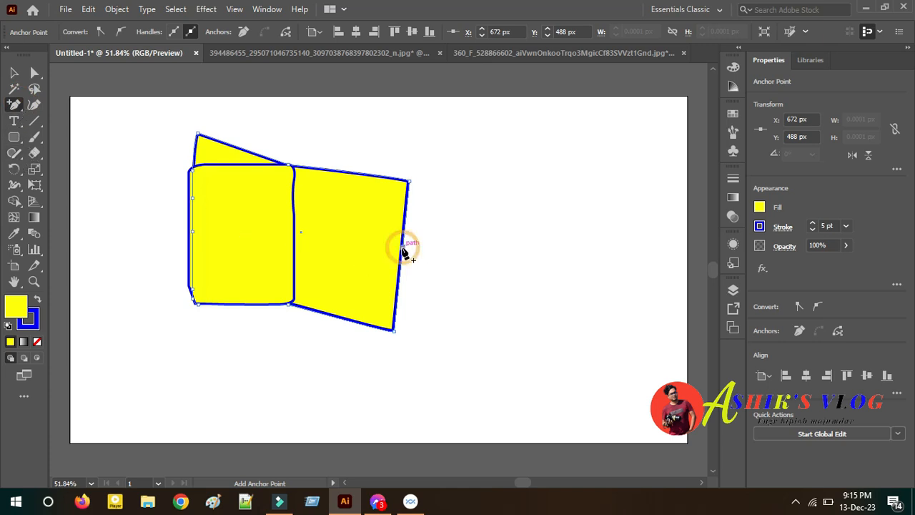
{"action": "left_click", "coordinate": [34, 72]}
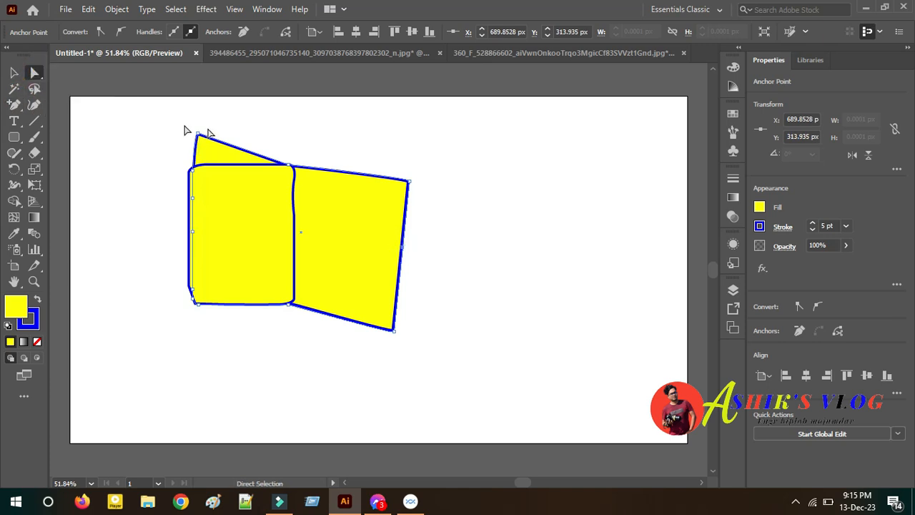
{"action": "left_click_drag", "start_coordinate": [183, 125], "coordinate": [203, 142]}
{"action": "left_click_drag", "start_coordinate": [404, 254], "coordinate": [296, 247]}
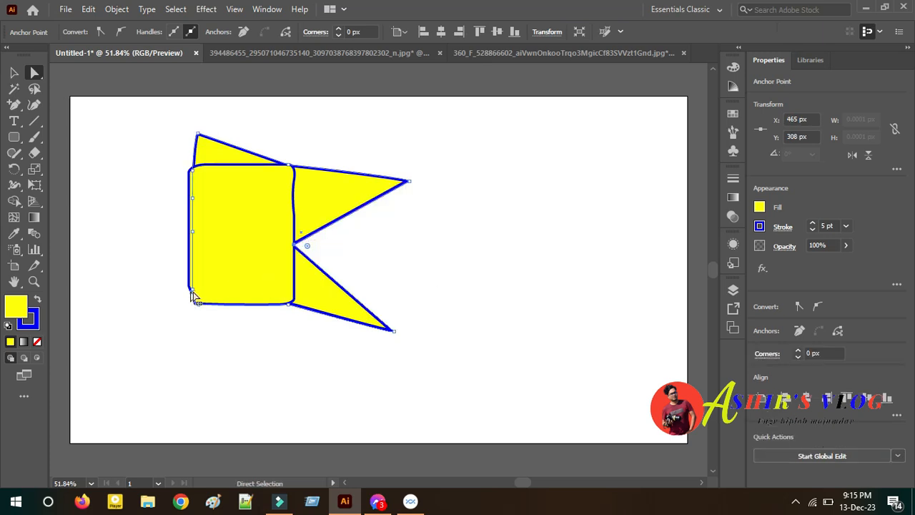
{"action": "left_click_drag", "start_coordinate": [191, 229], "coordinate": [107, 223]}
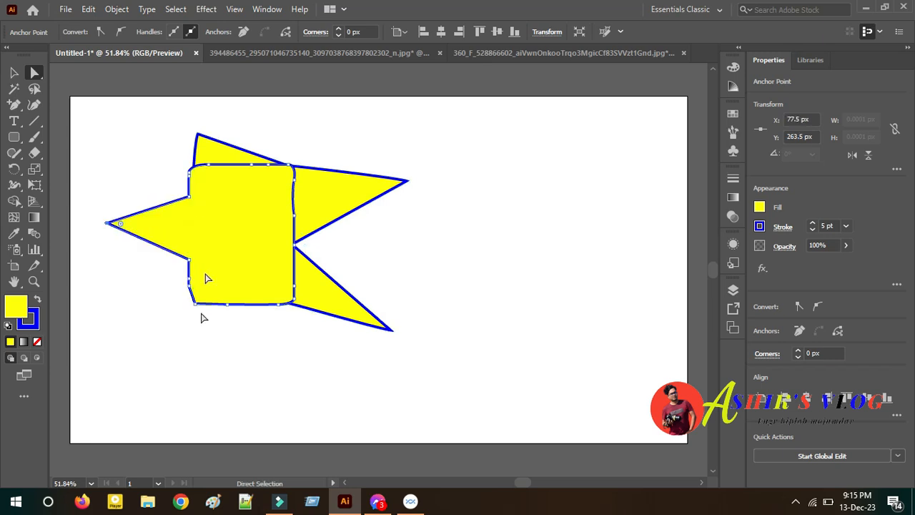
Step: Use the Delete Anchor Point tool to remove the pulled-out upper-left, upper-right and lower-right corner points
{"action": "left_click", "coordinate": [16, 105]}
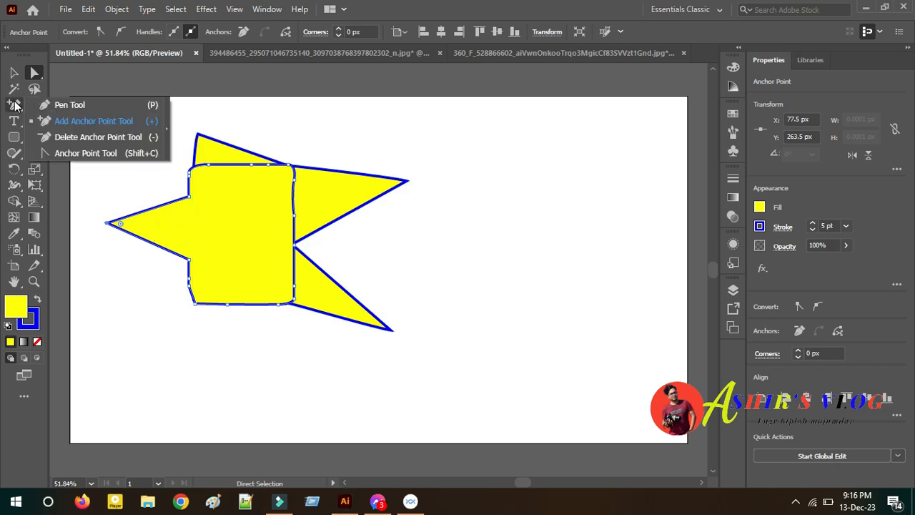
{"action": "left_click", "coordinate": [112, 136]}
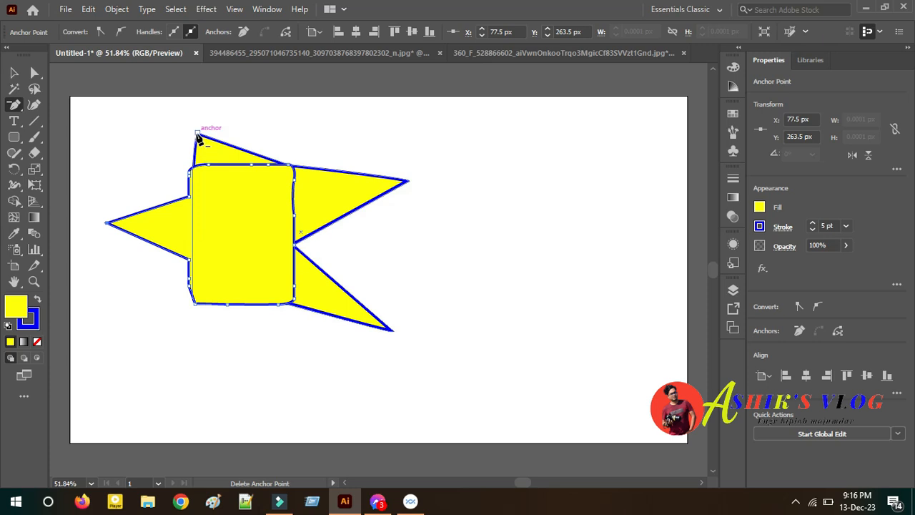
{"action": "left_click", "coordinate": [198, 135]}
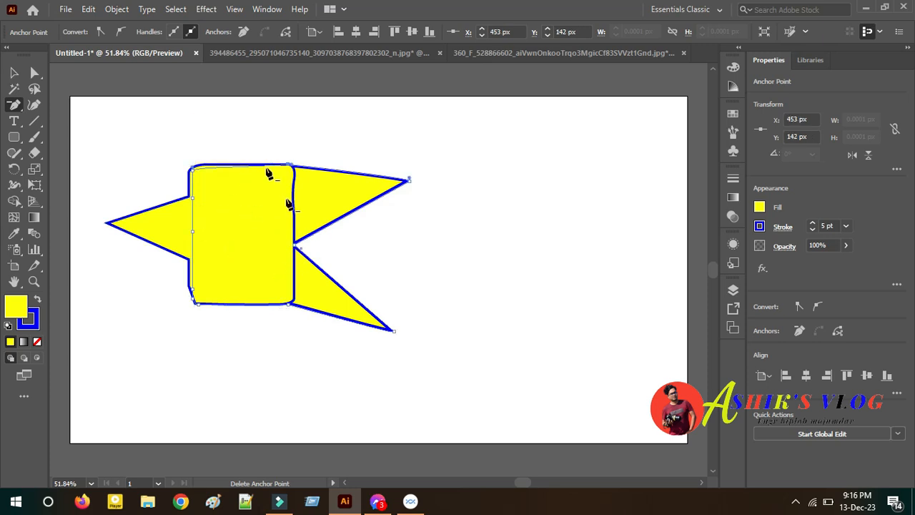
{"action": "left_click", "coordinate": [410, 179]}
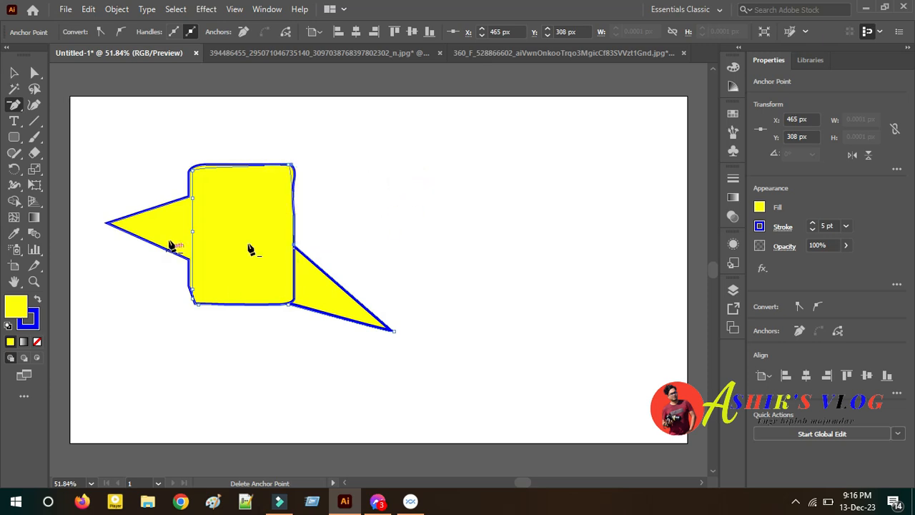
{"action": "left_click", "coordinate": [392, 330]}
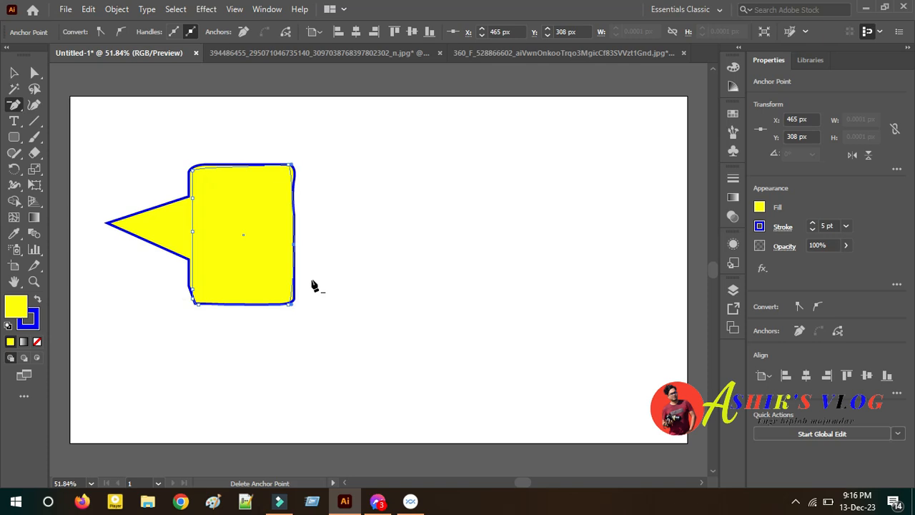
Step: Use the Anchor Point tool to pull curve handles from the rectangle's right-edge middle point and its lower-left and lower-right corner points
{"action": "left_click", "coordinate": [15, 105]}
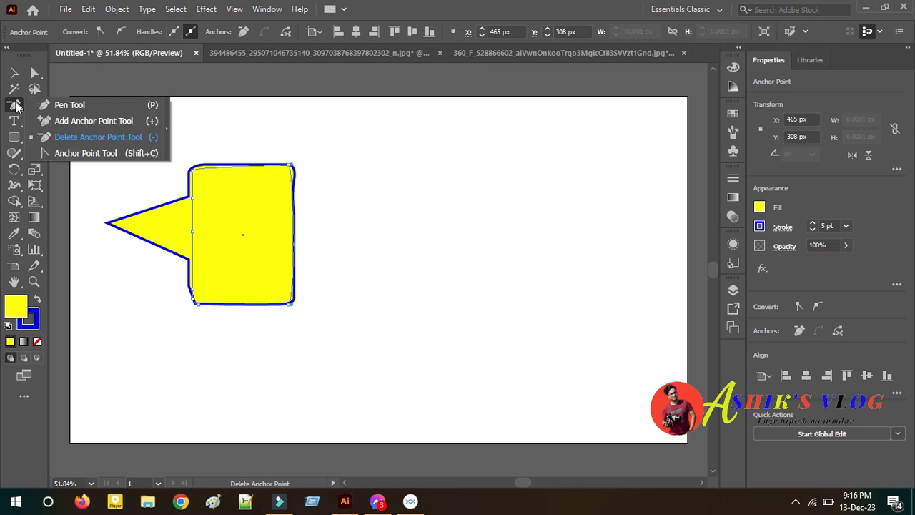
{"action": "left_click", "coordinate": [106, 155]}
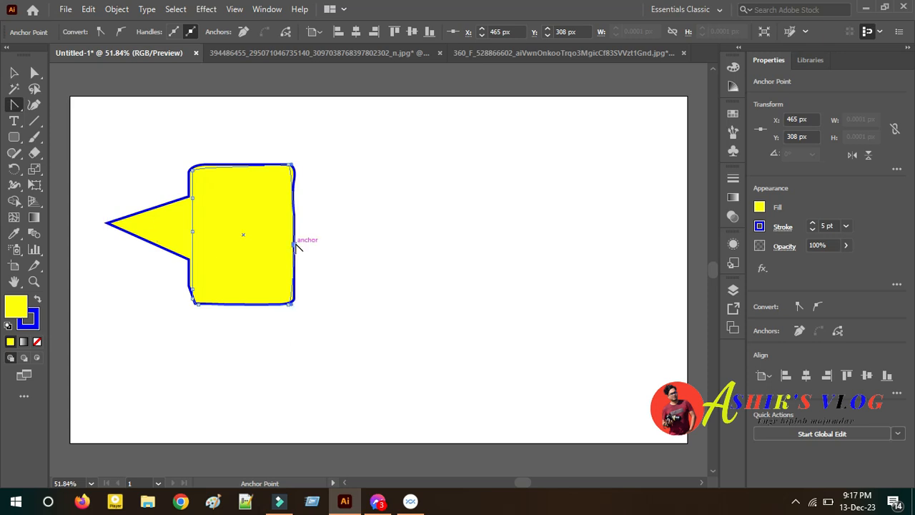
{"action": "left_click_drag", "start_coordinate": [295, 245], "coordinate": [260, 244]}
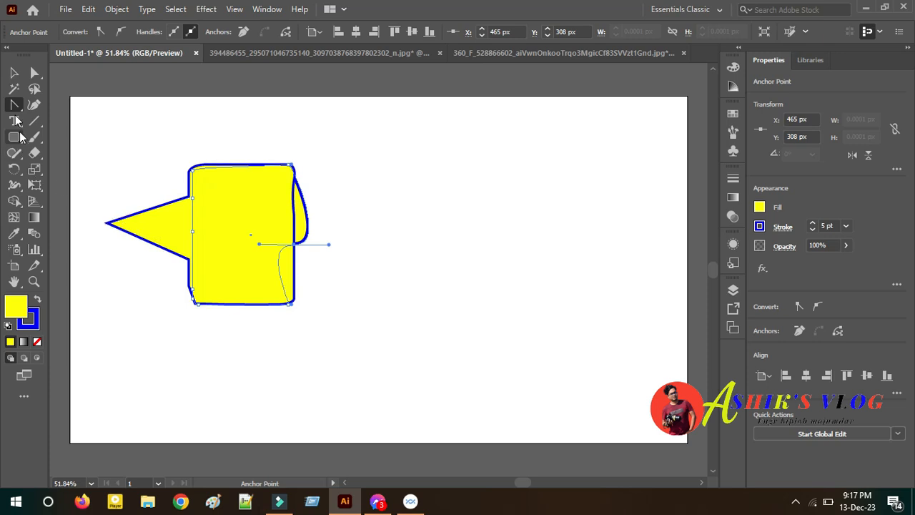
{"action": "left_click", "coordinate": [13, 108]}
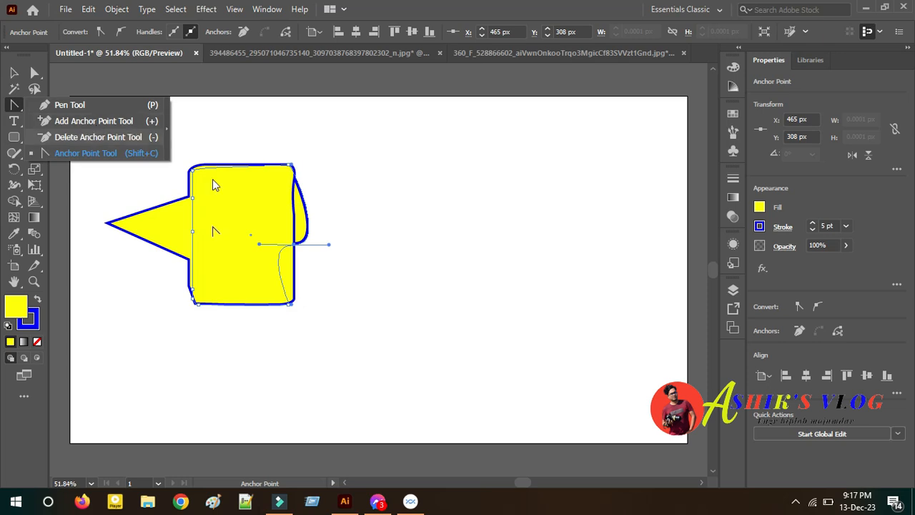
{"action": "left_click", "coordinate": [394, 253]}
{"action": "left_click_drag", "start_coordinate": [194, 303], "coordinate": [168, 250]}
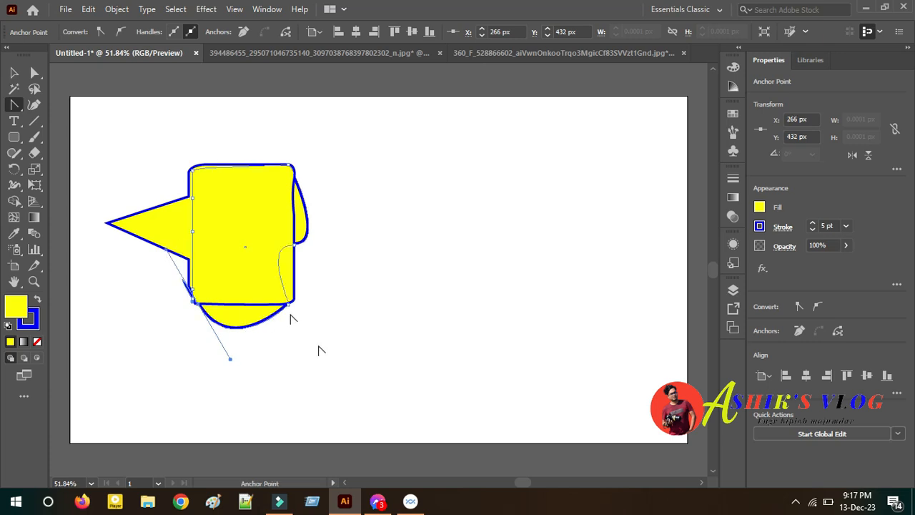
{"action": "left_click_drag", "start_coordinate": [289, 304], "coordinate": [318, 321]}
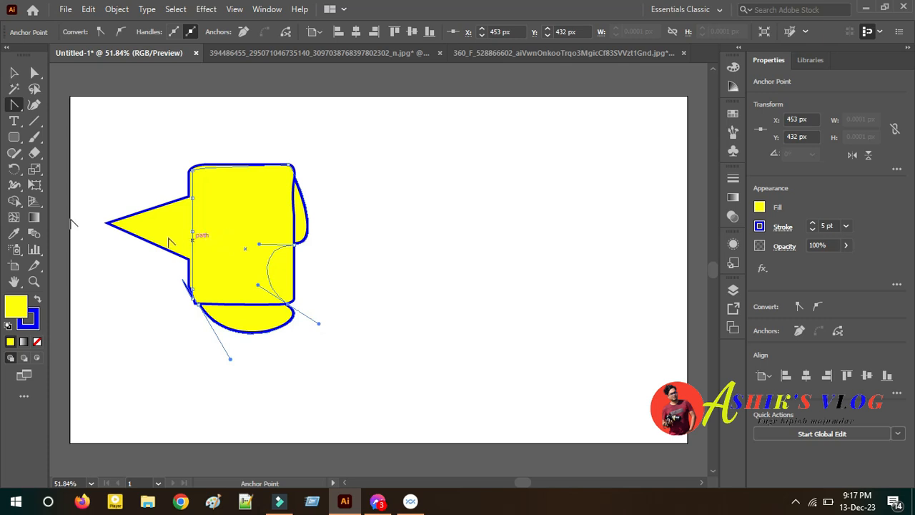
{"action": "left_click", "coordinate": [15, 111]}
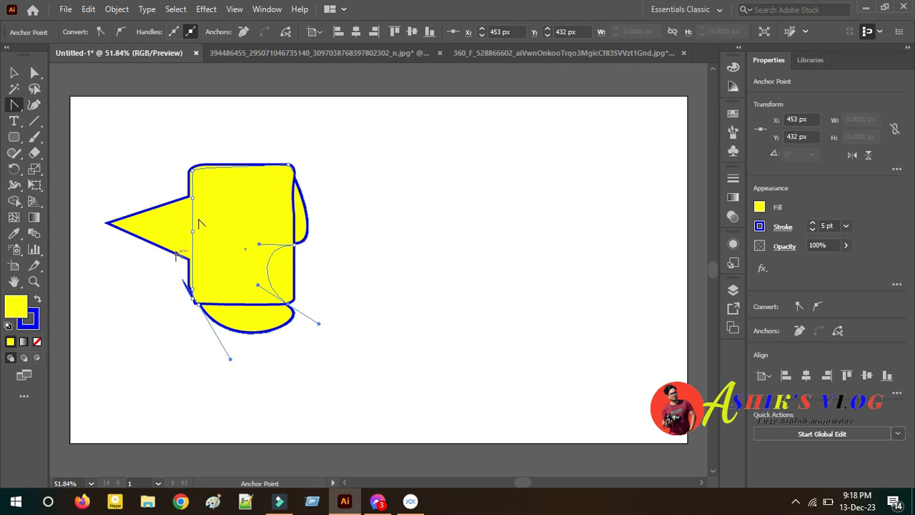